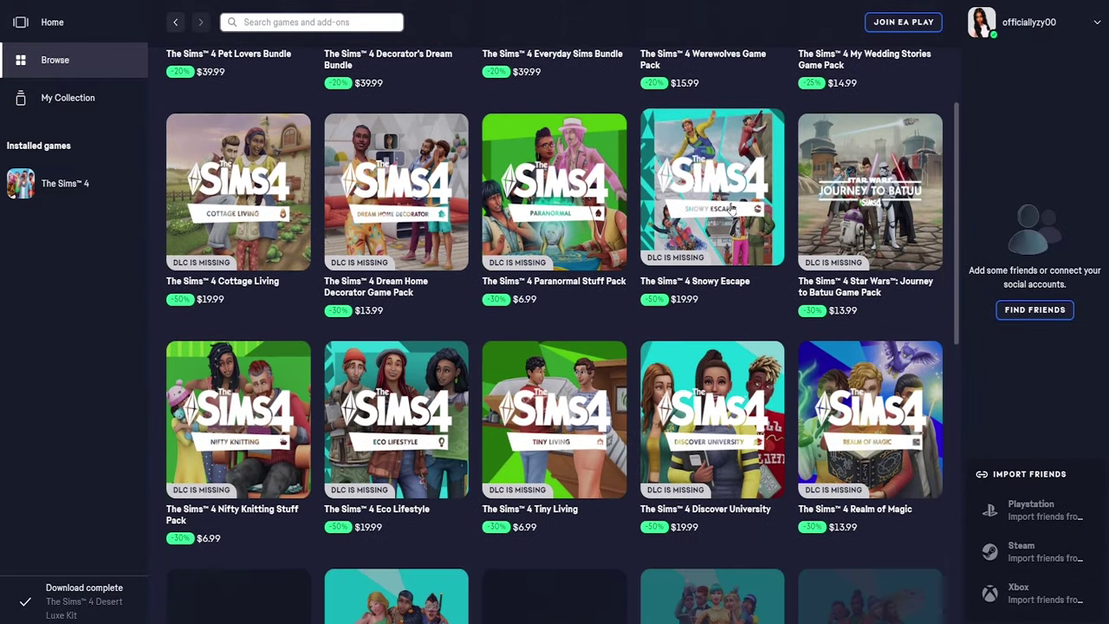
scroll(731, 211, down, 2)
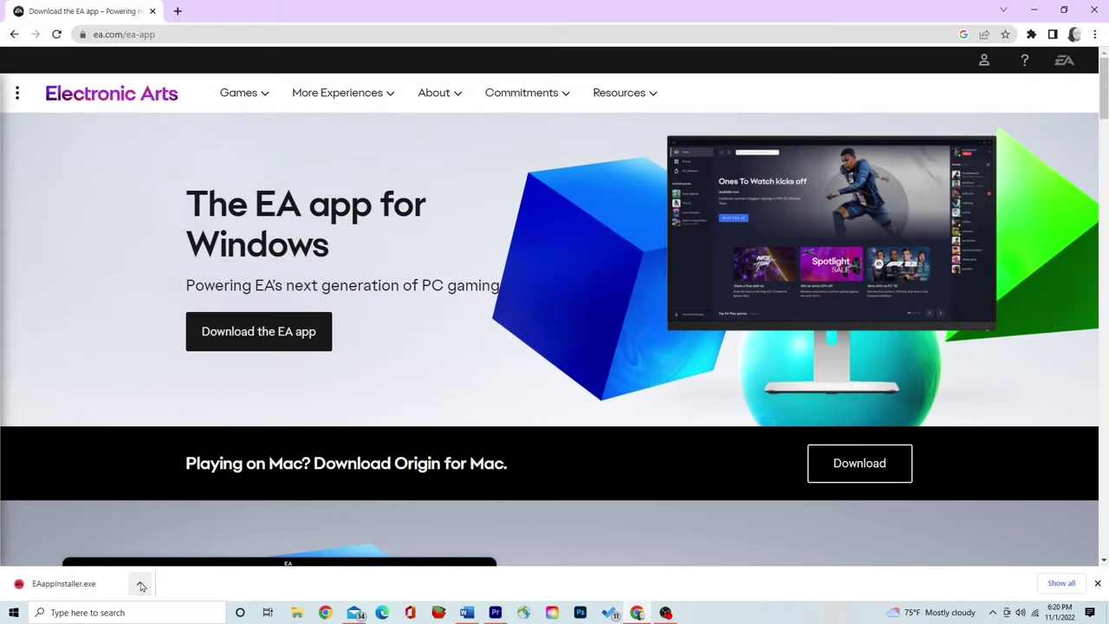
Scroll the Sims 4 packs, then bring up the options for the downloaded EAappInstaller.exe
click(141, 587)
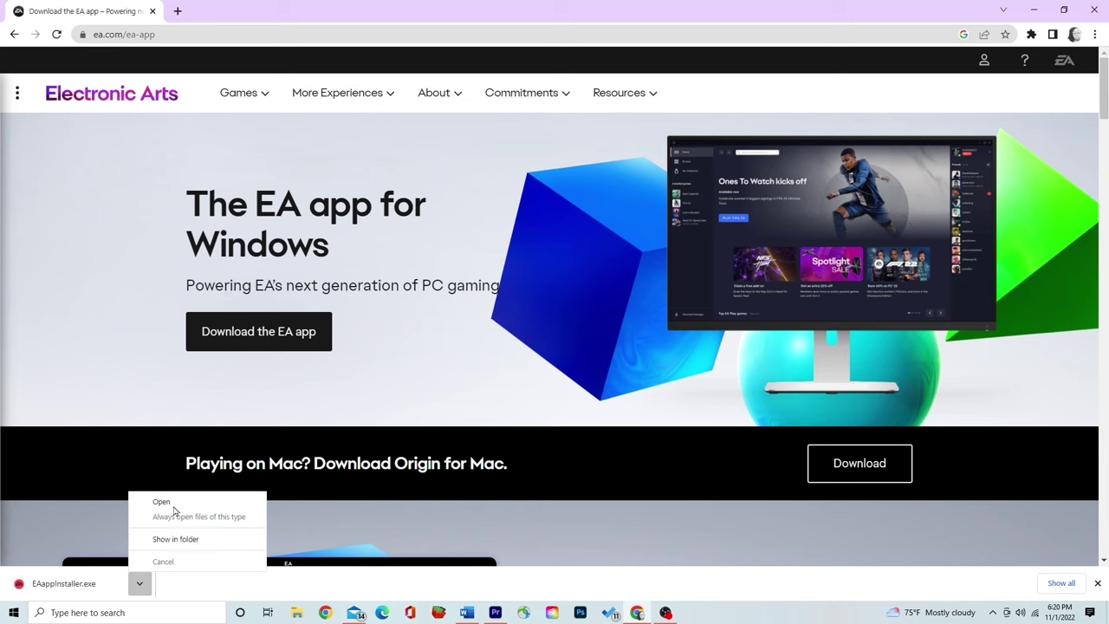
Run EAappInstaller.exe and open Customize Setup to review the EA app install location
click(174, 501)
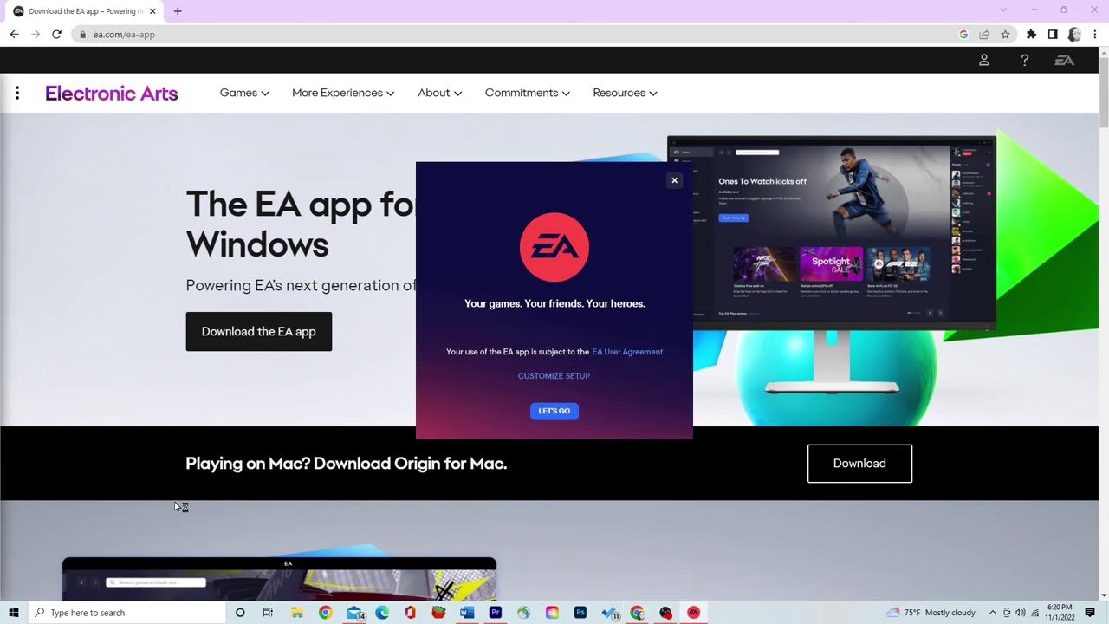
click(554, 375)
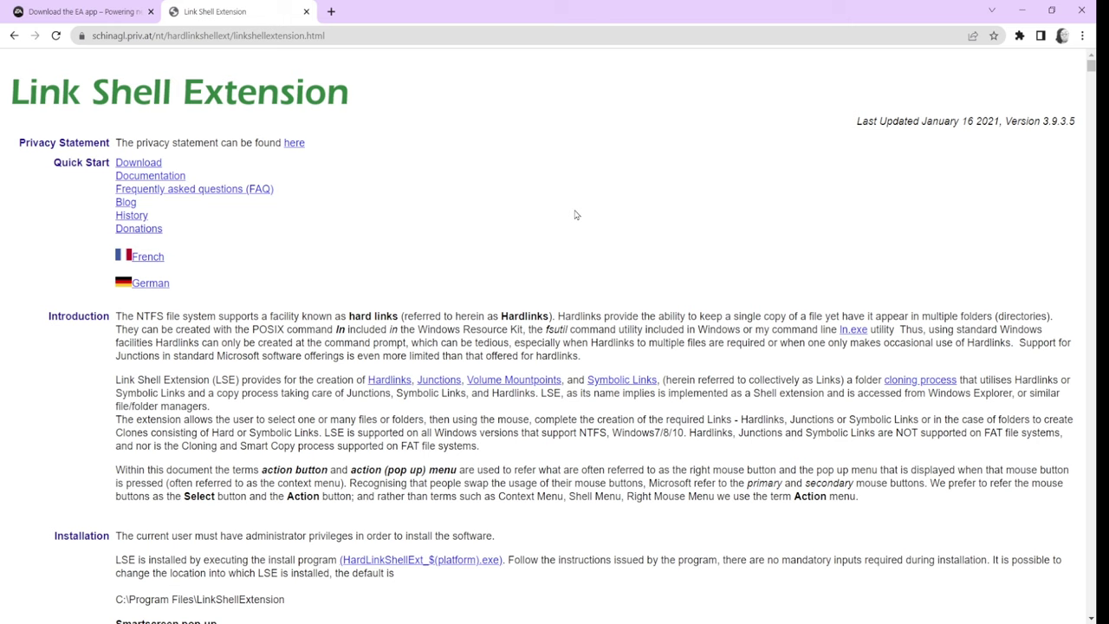
Download the All Windows 64 Link Shell Extension installer (3.76Mb) from the quick-start download section
click(119, 167)
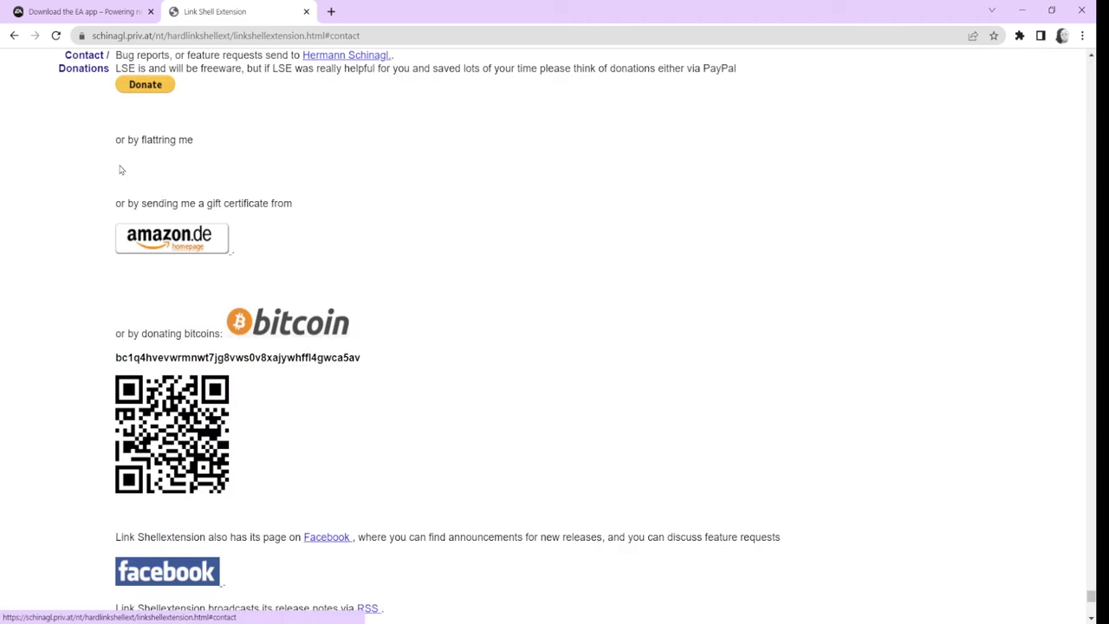
scroll(552, 217, down, 5)
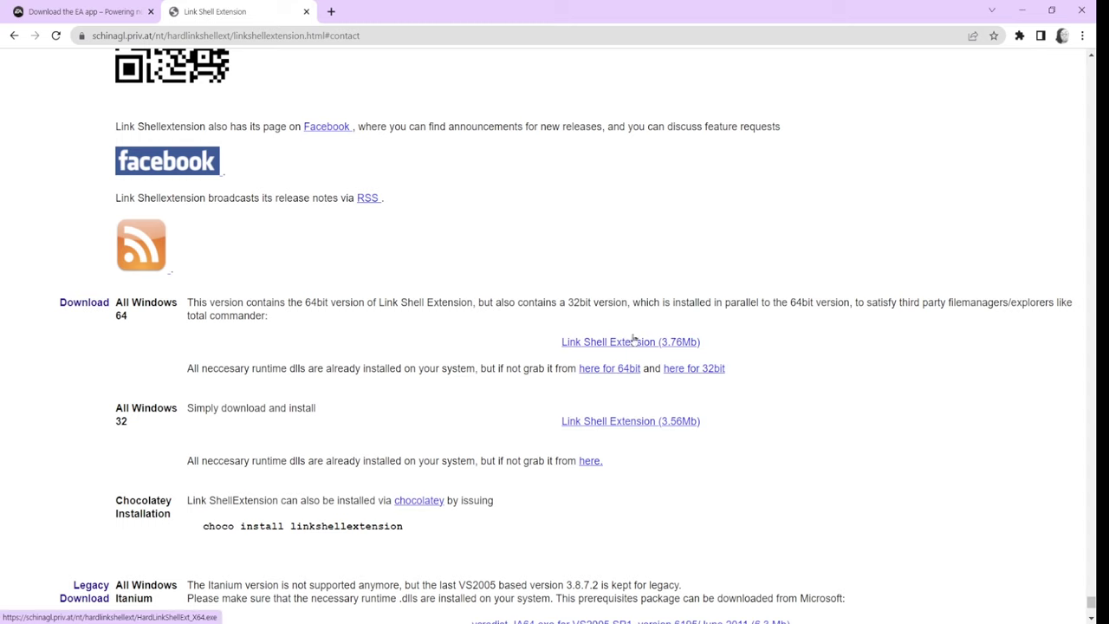
drag(635, 342, 542, 341)
drag(470, 330, 743, 356)
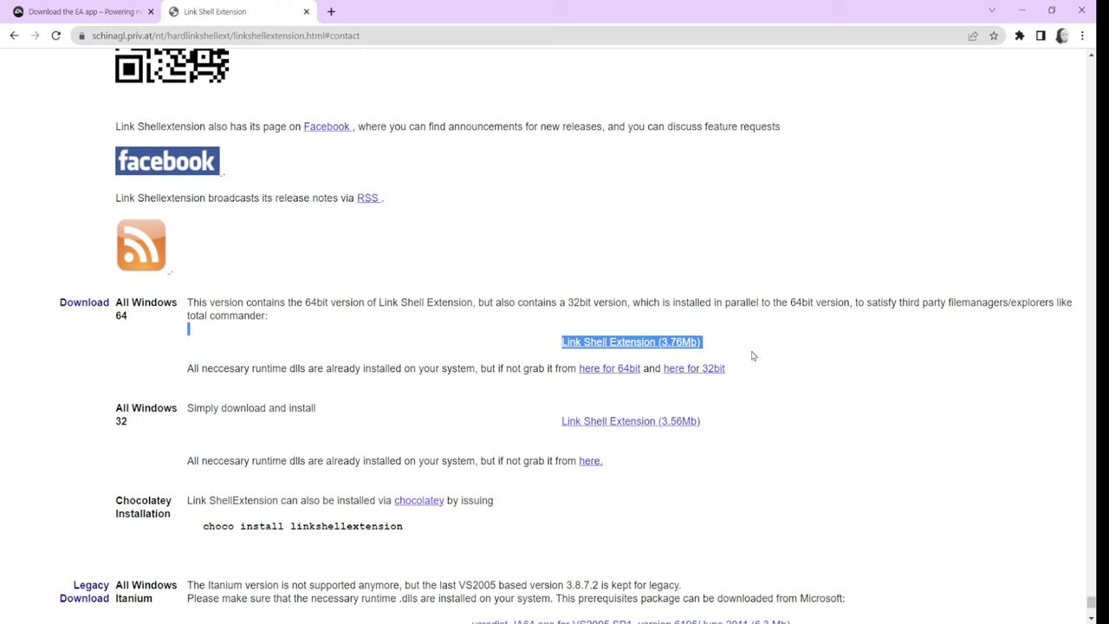
click(639, 343)
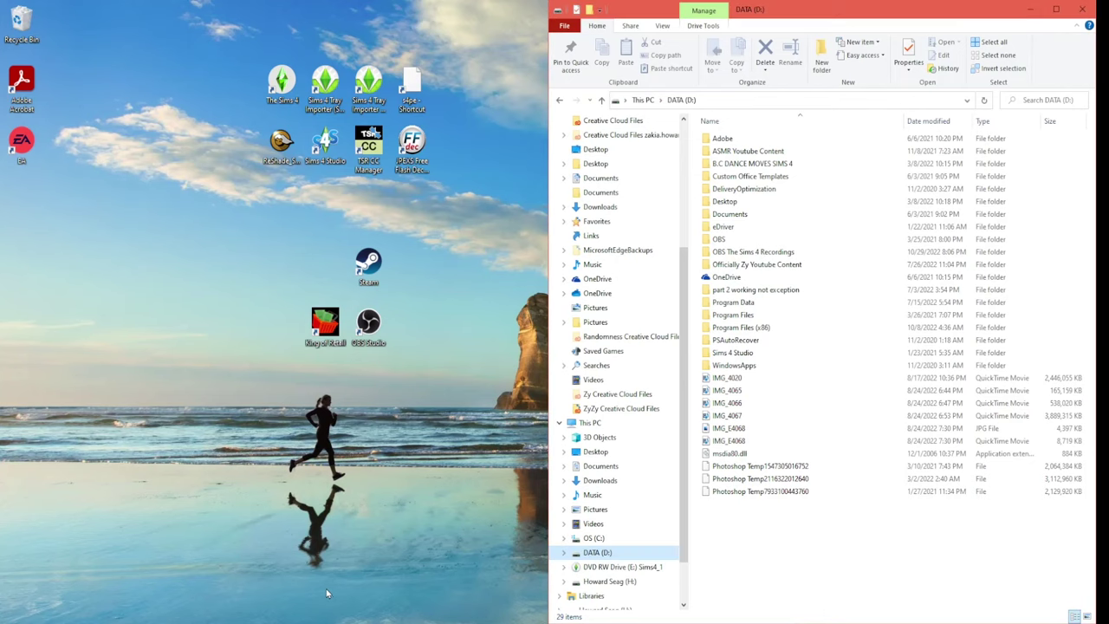
Show Documents in the Program Files Explorer window, next to the DATA (D:) window
click(293, 620)
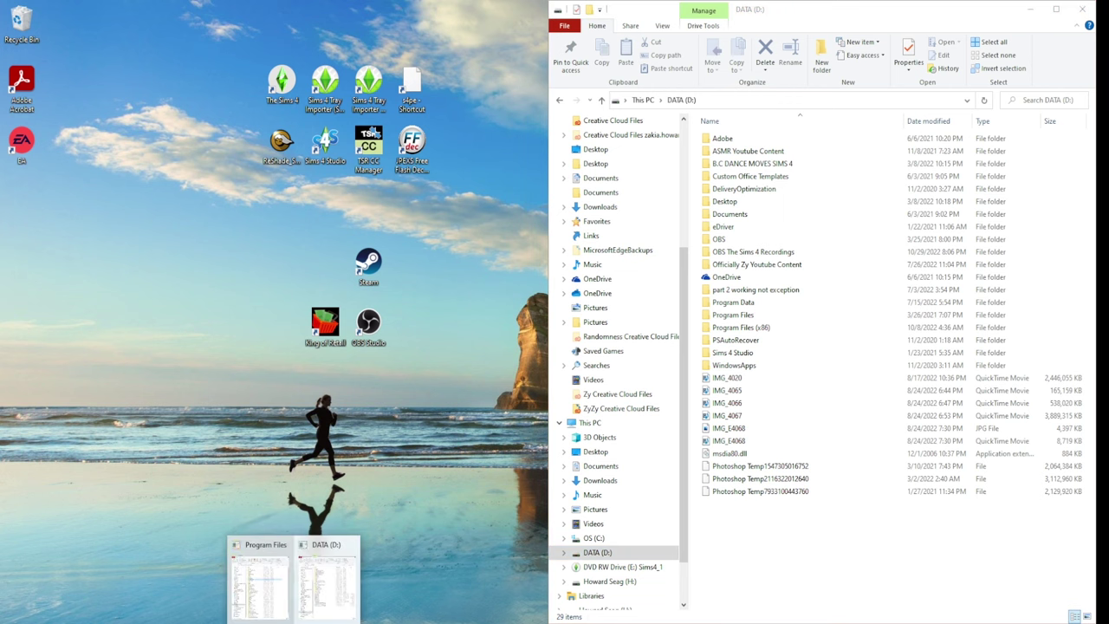
click(269, 587)
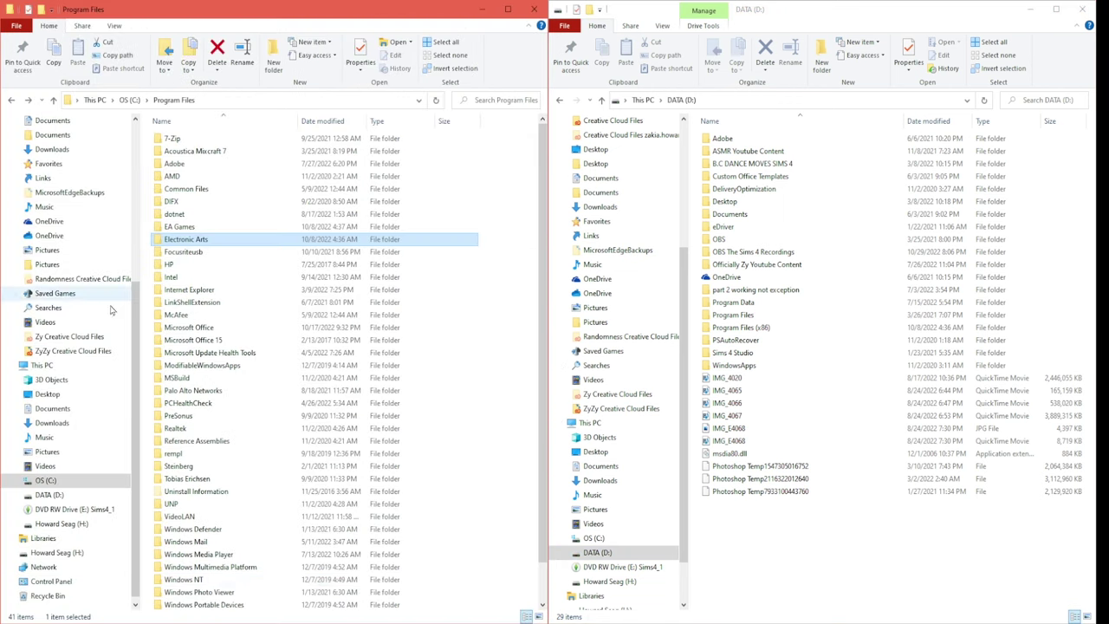
click(54, 409)
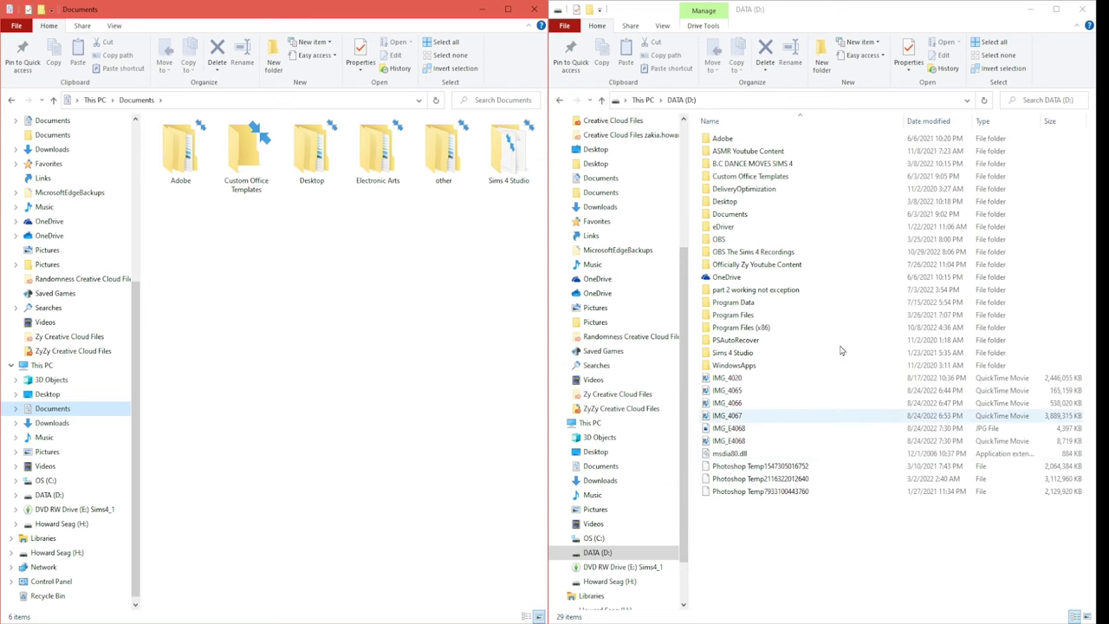
click(639, 553)
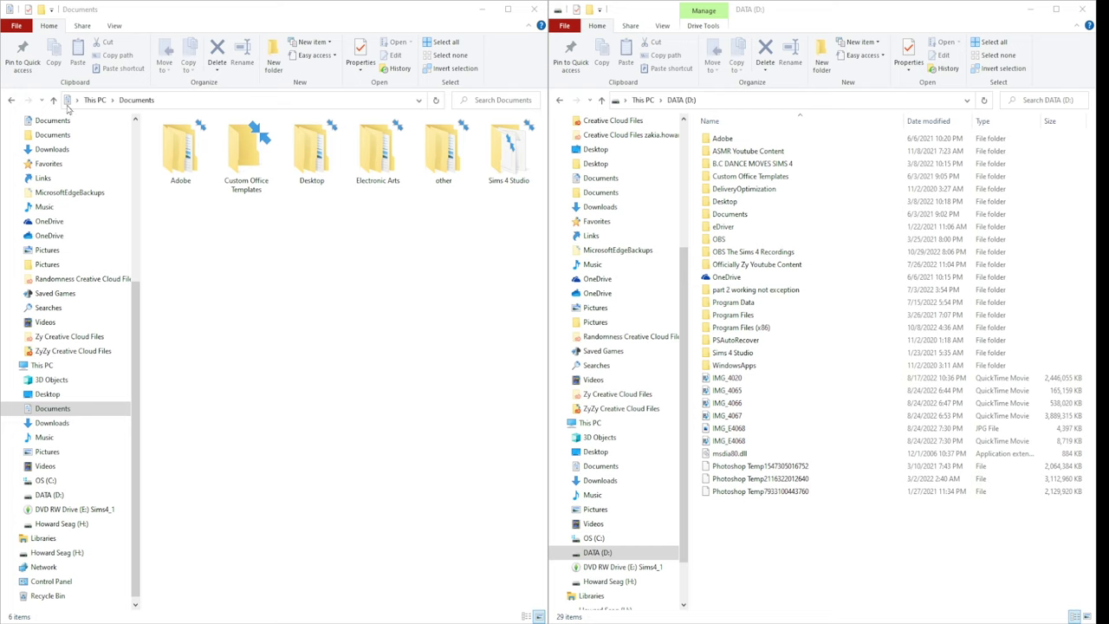
Copy the Electronic Arts folder from Documents and paste it onto DATA (D:)
right_click(383, 153)
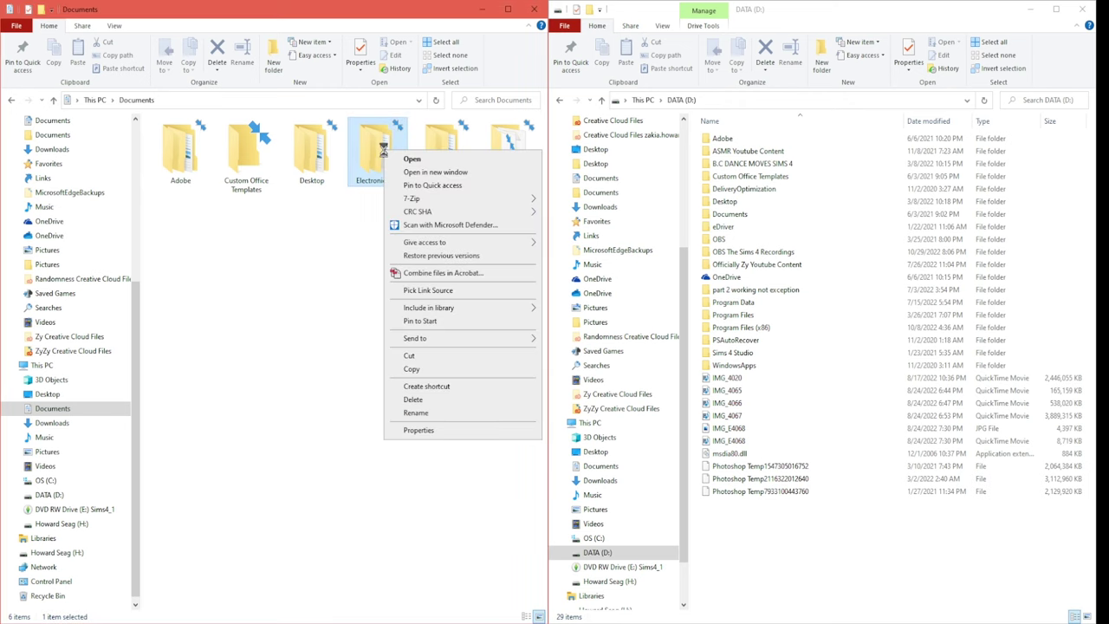
click(423, 369)
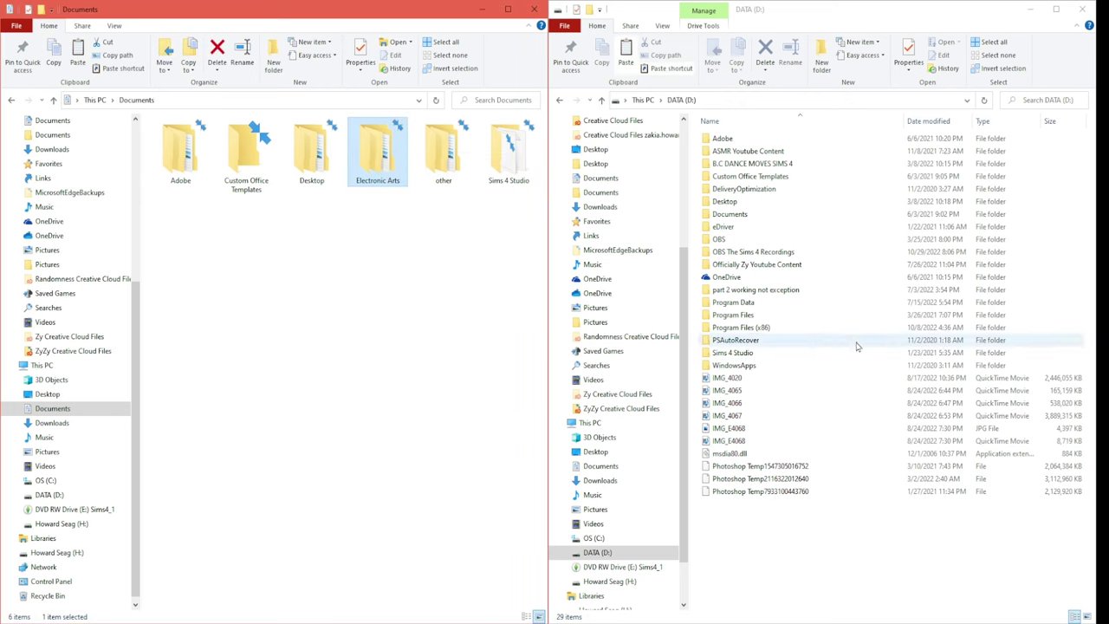
right_click(784, 531)
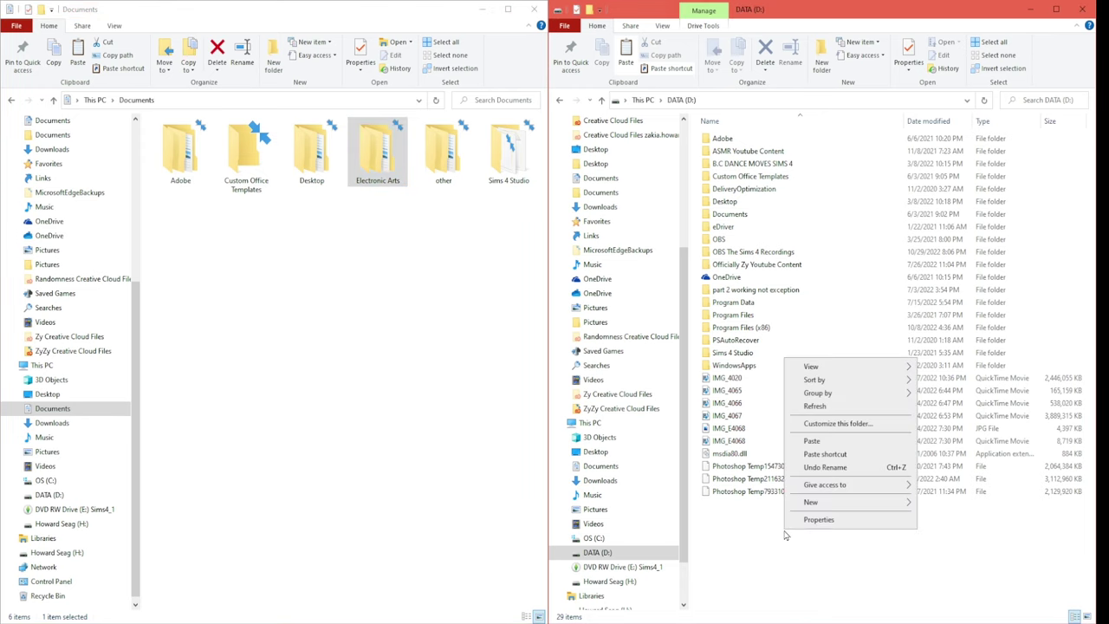
click(834, 441)
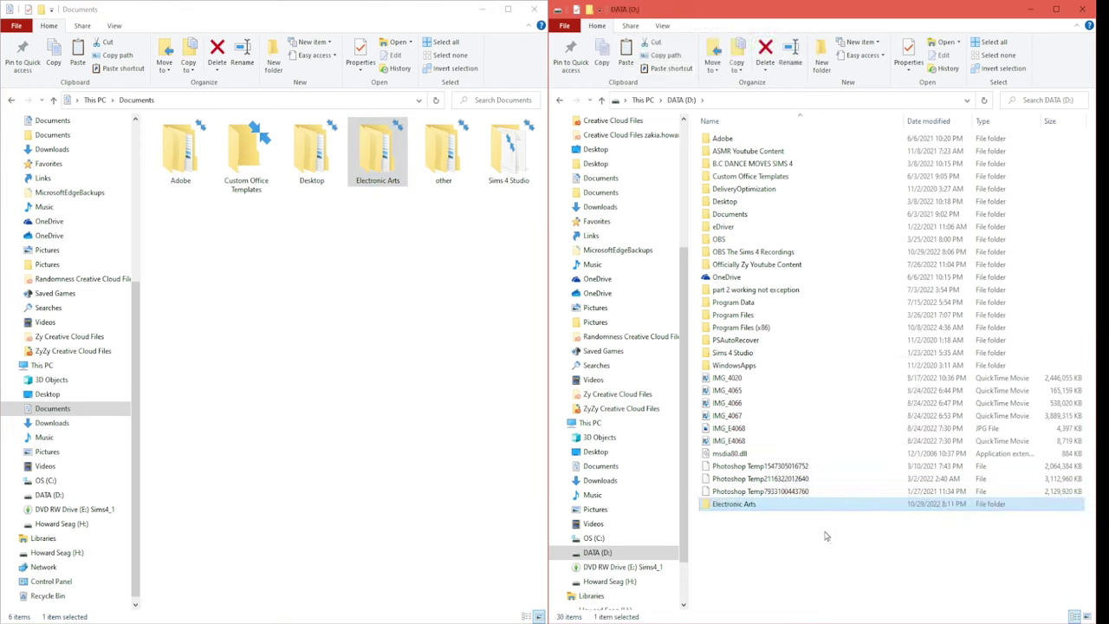
Rename the D: copy by appending '(Backup Folder)' to its name
right_click(780, 507)
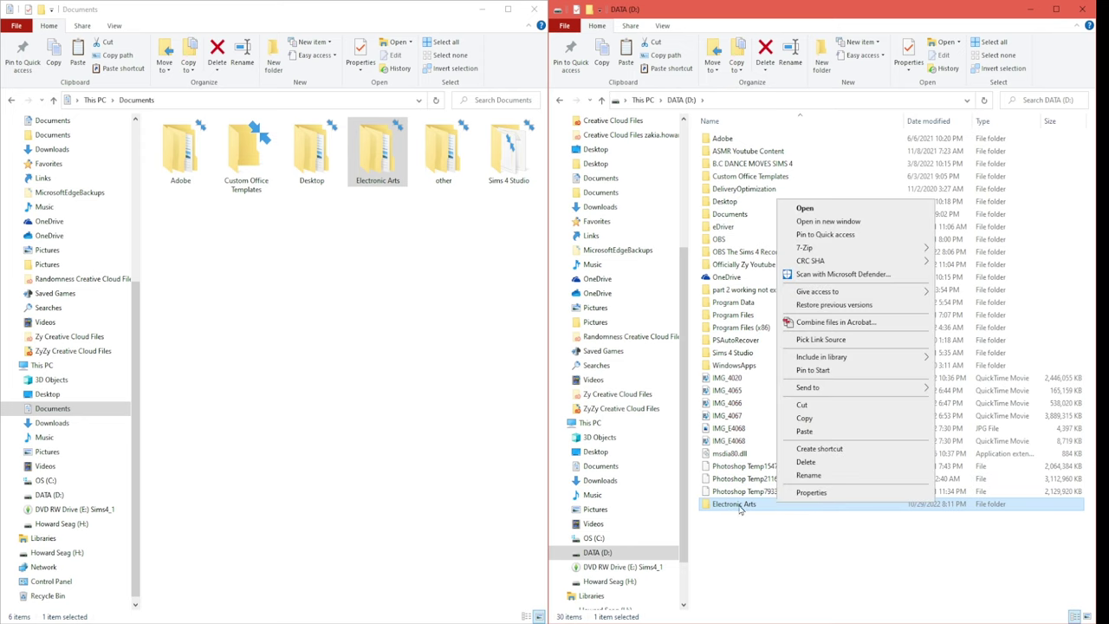
click(740, 509)
click(771, 510)
click(770, 506)
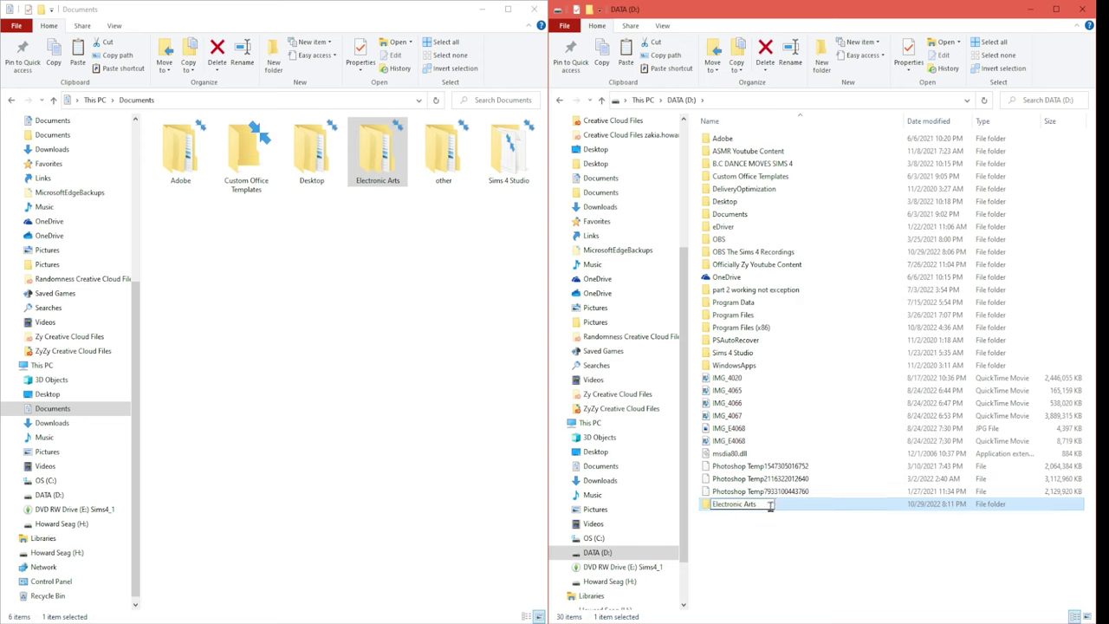
text(()
text(Back)
text(up )
text(Fol)
text(der)
text())
key(Return)
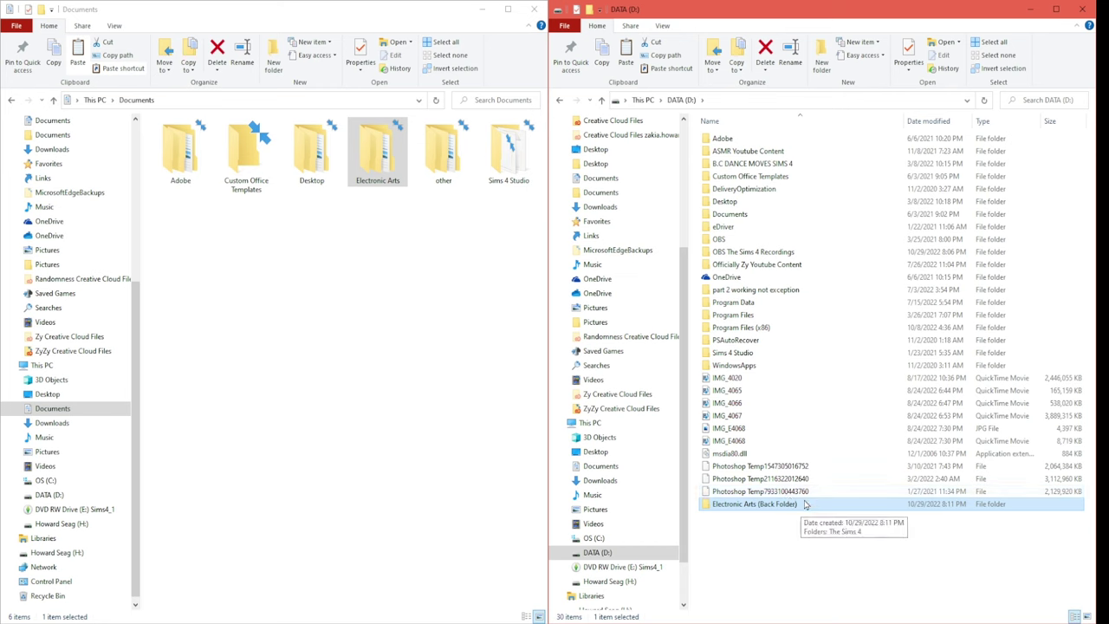
Paste a second copy of the Documents Electronic Arts folder onto DATA (D:)
right_click(379, 157)
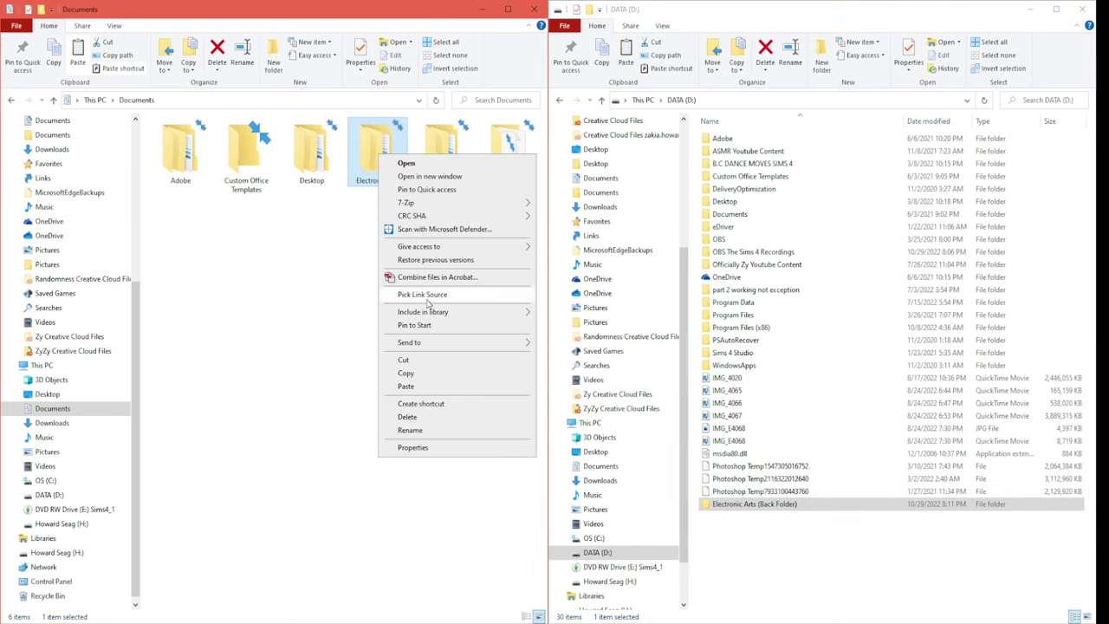
click(425, 373)
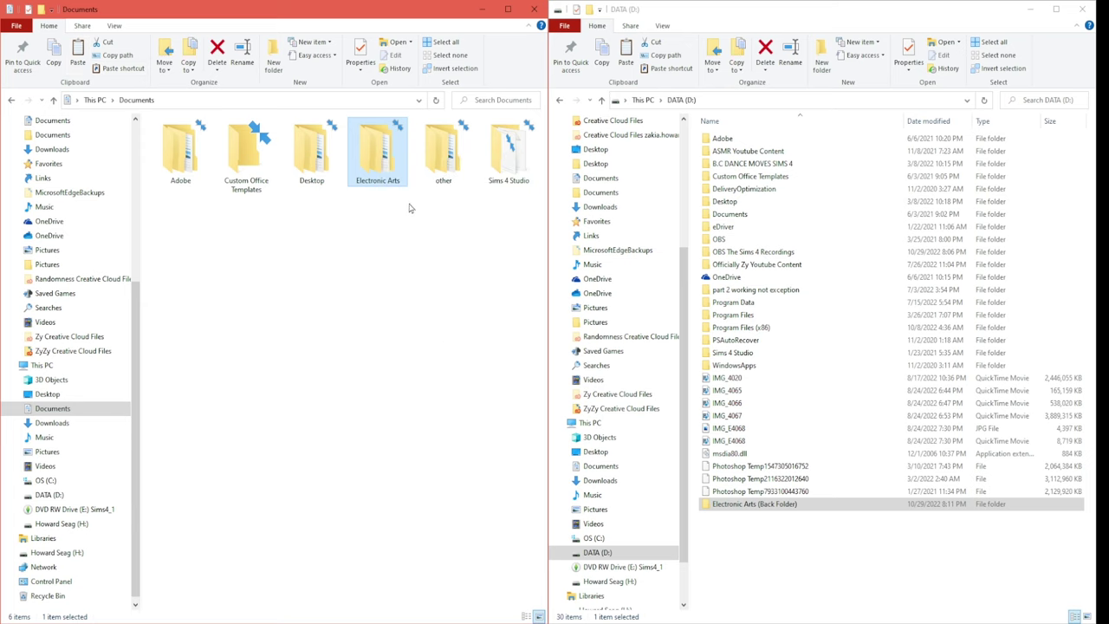
right_click(743, 541)
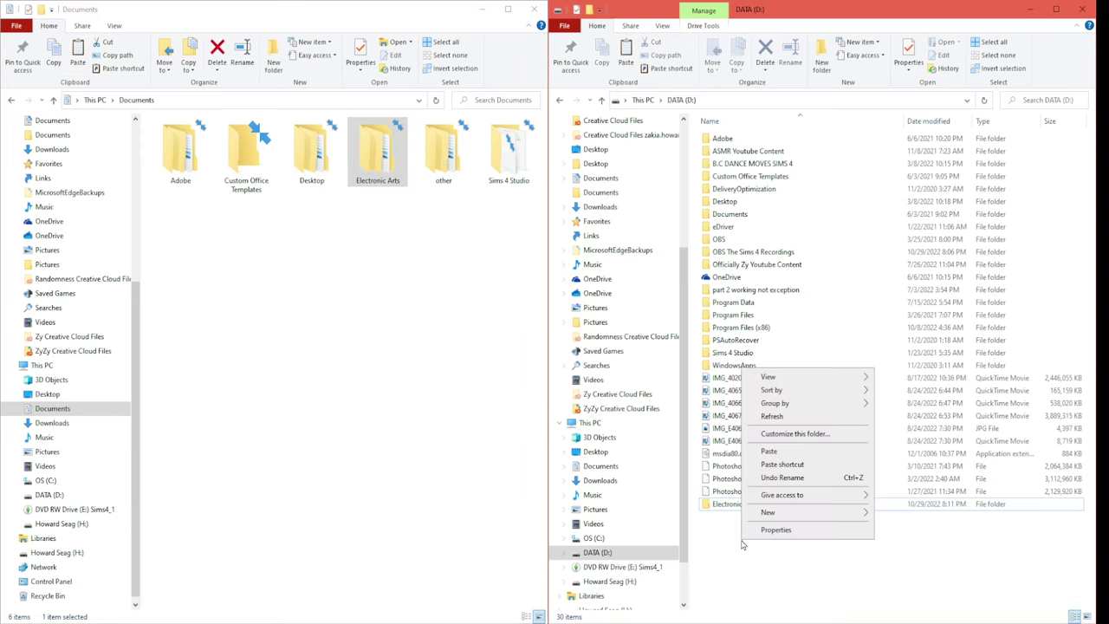
click(803, 454)
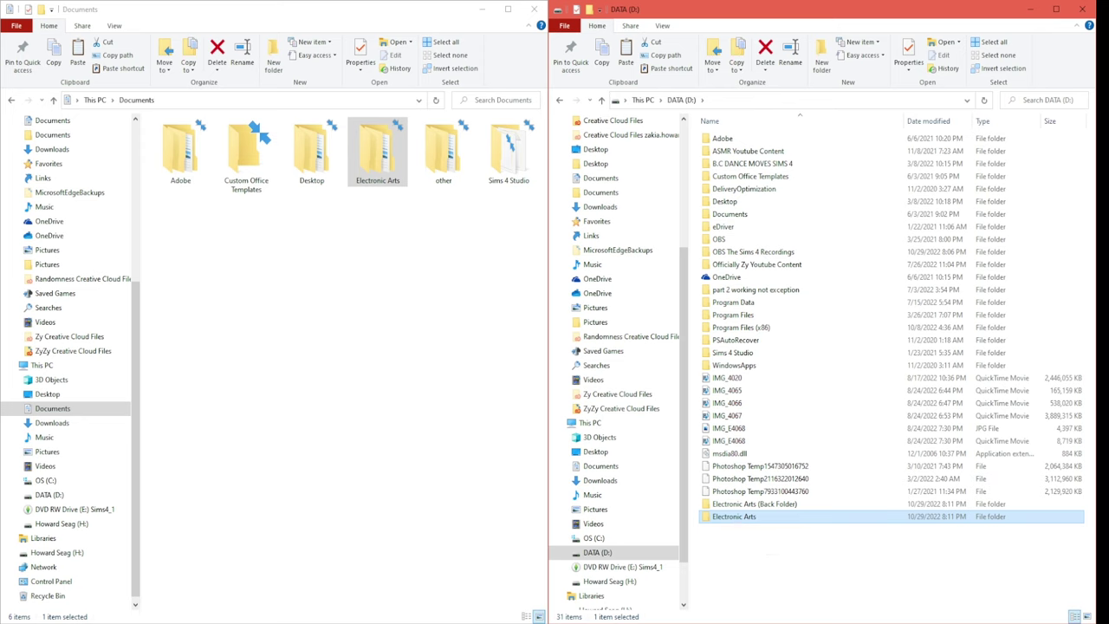
Open Electronic Arts in Documents and select its The Sims 4 folder
key(alt+Tab)
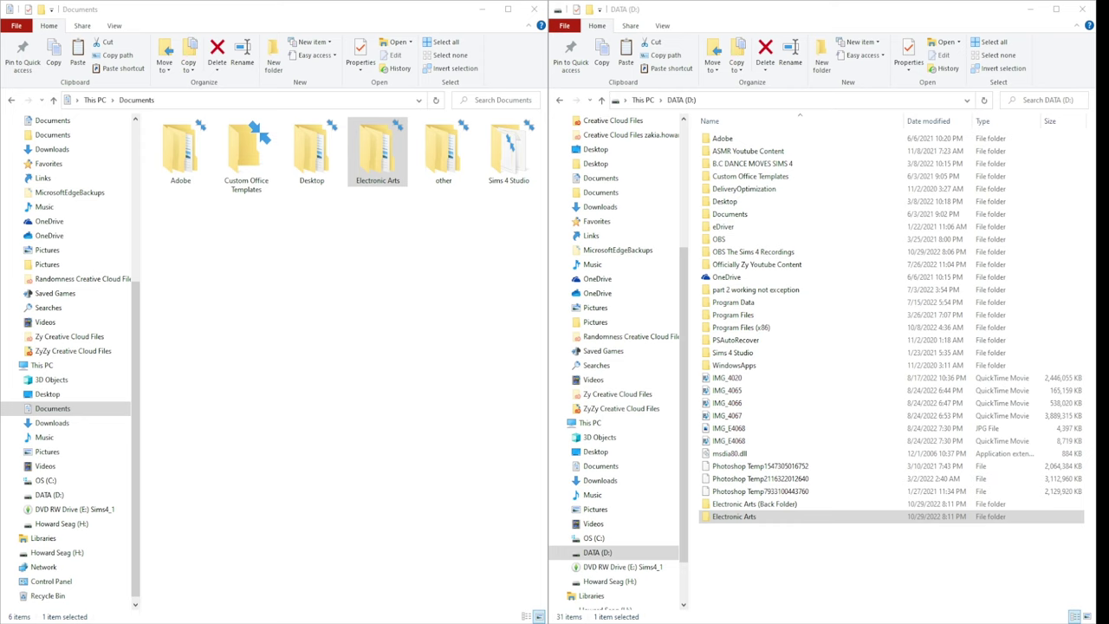
click(391, 246)
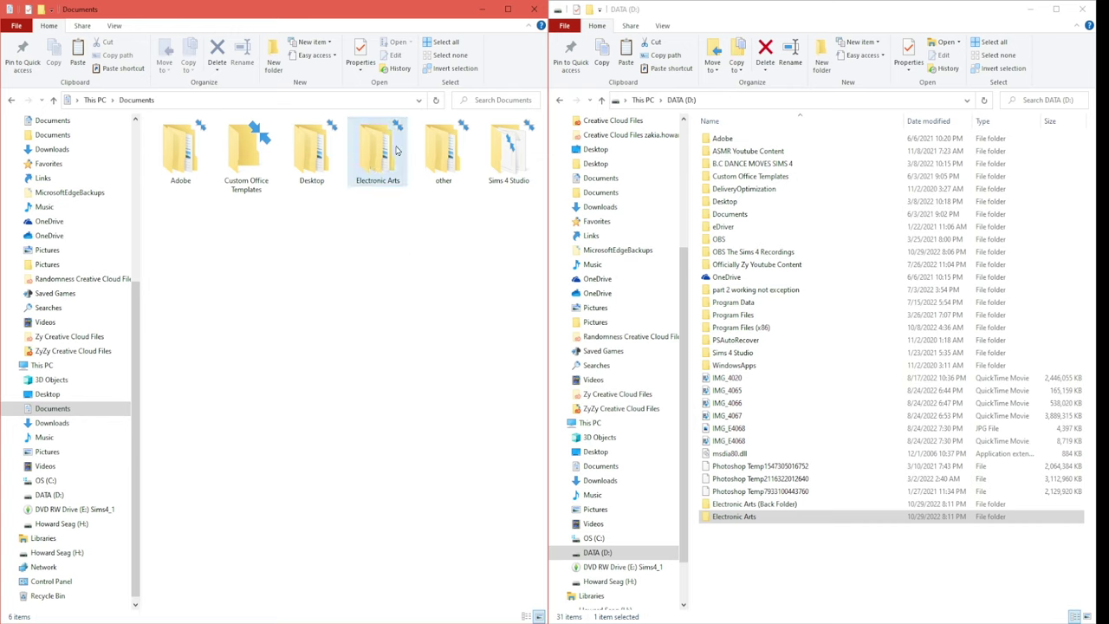
double_click(374, 159)
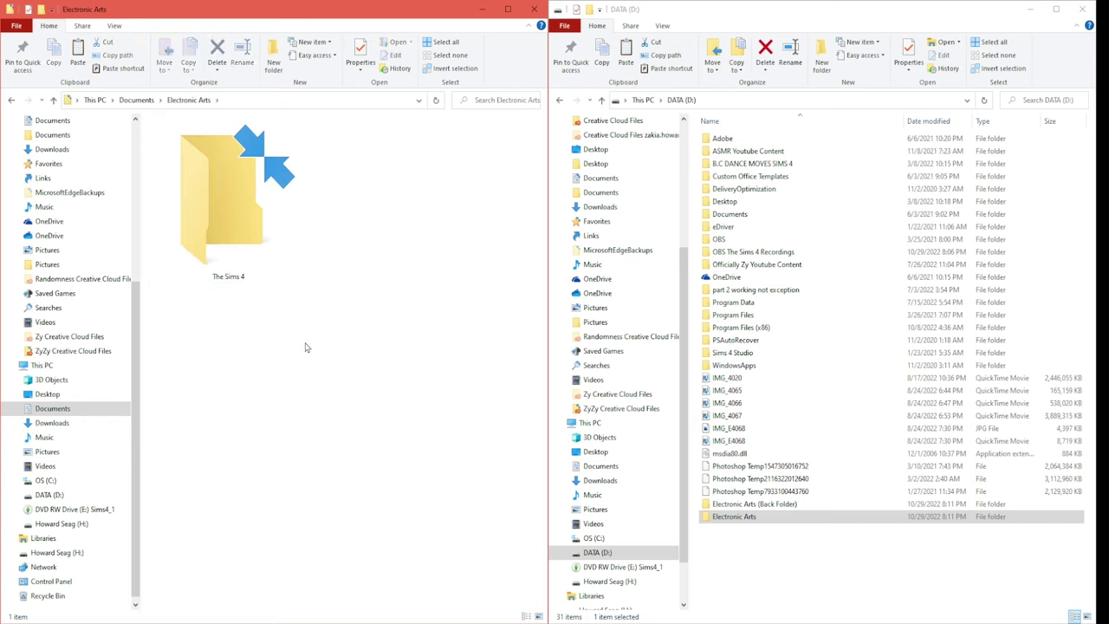
click(264, 281)
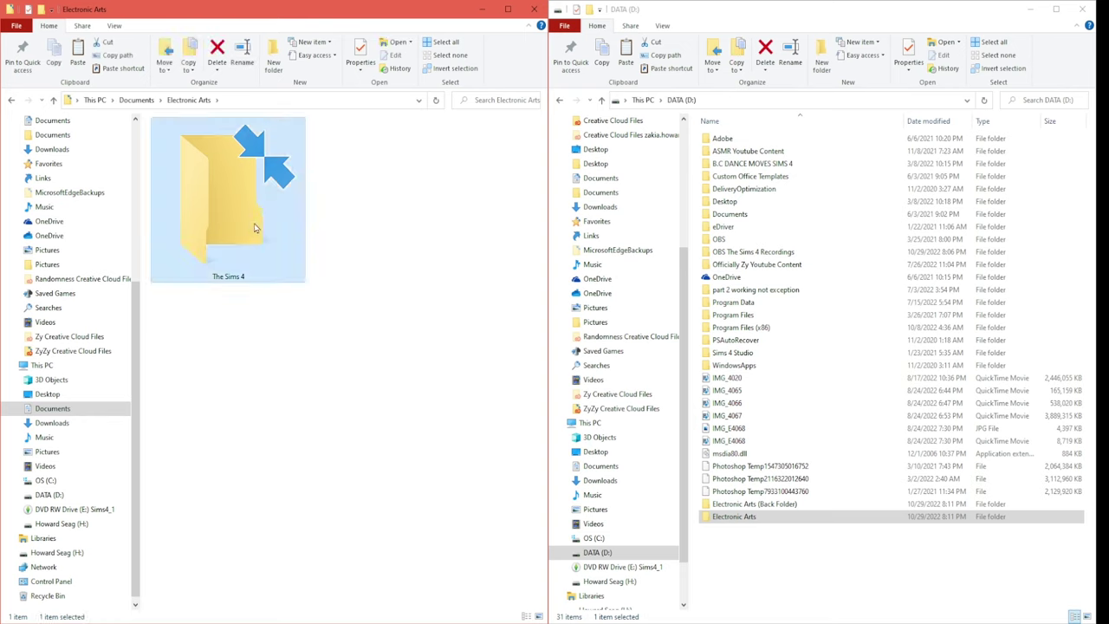
Delete The Sims 4 from Documents\Electronic Arts and open Electronic Arts on DATA (D:)
key(Delete)
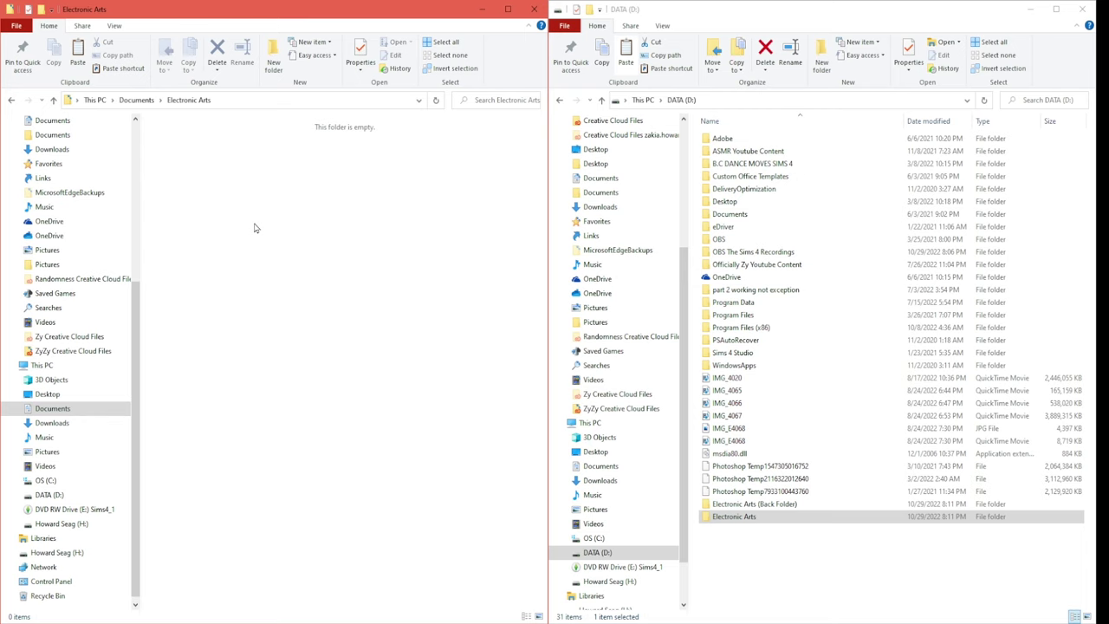
click(737, 518)
click(742, 518)
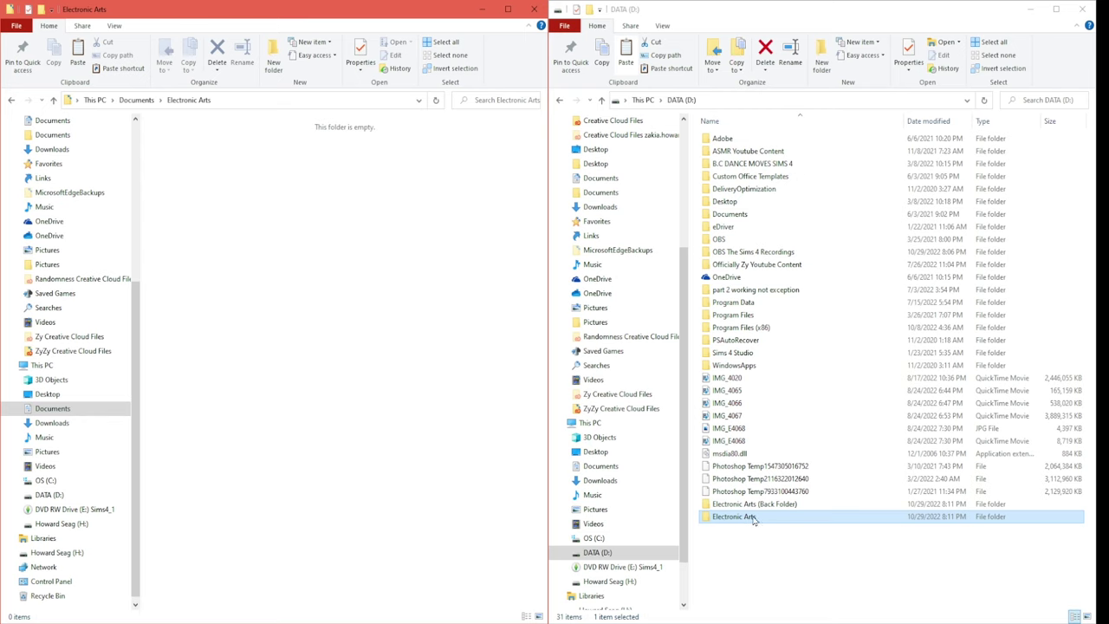
double_click(752, 518)
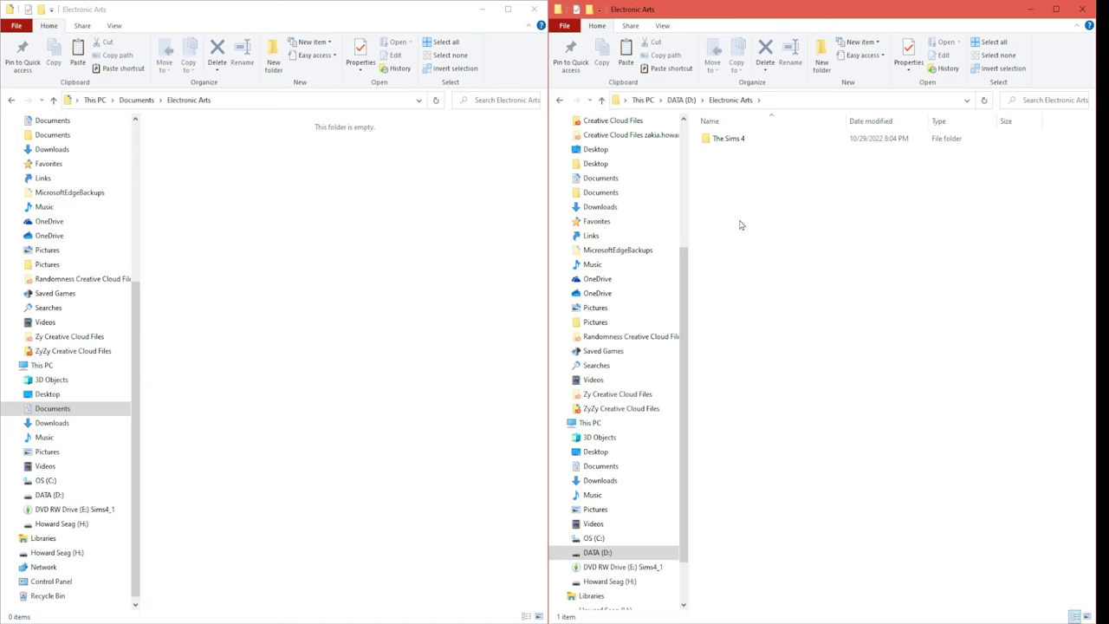
Mark D:\Electronic Arts\The Sims 4 as the link source with Pick Link Source
click(733, 143)
right_click(734, 147)
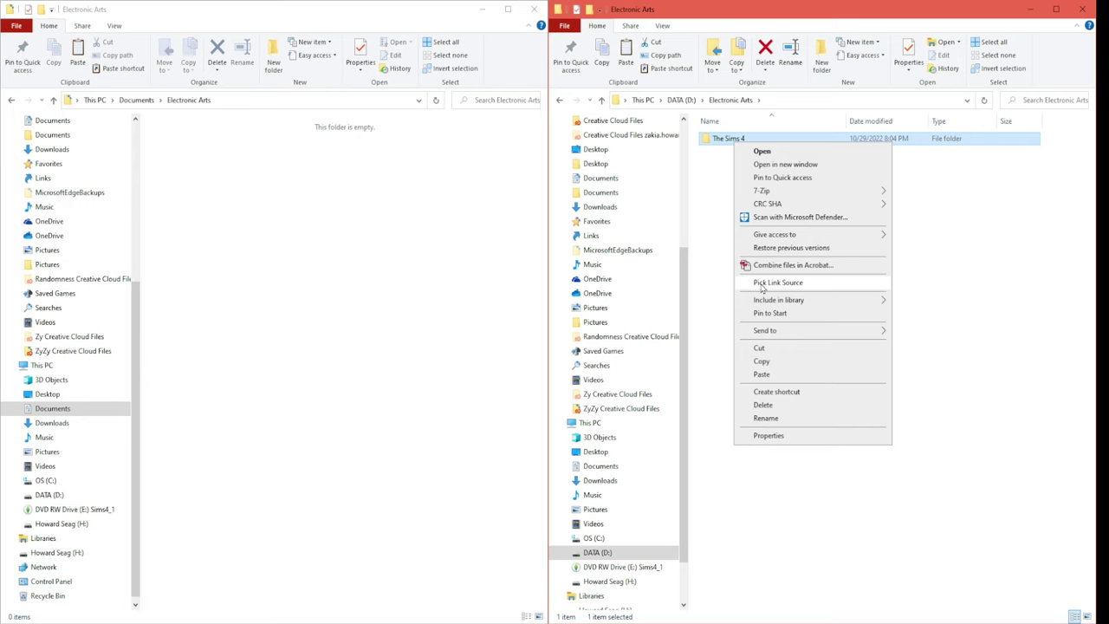
click(769, 284)
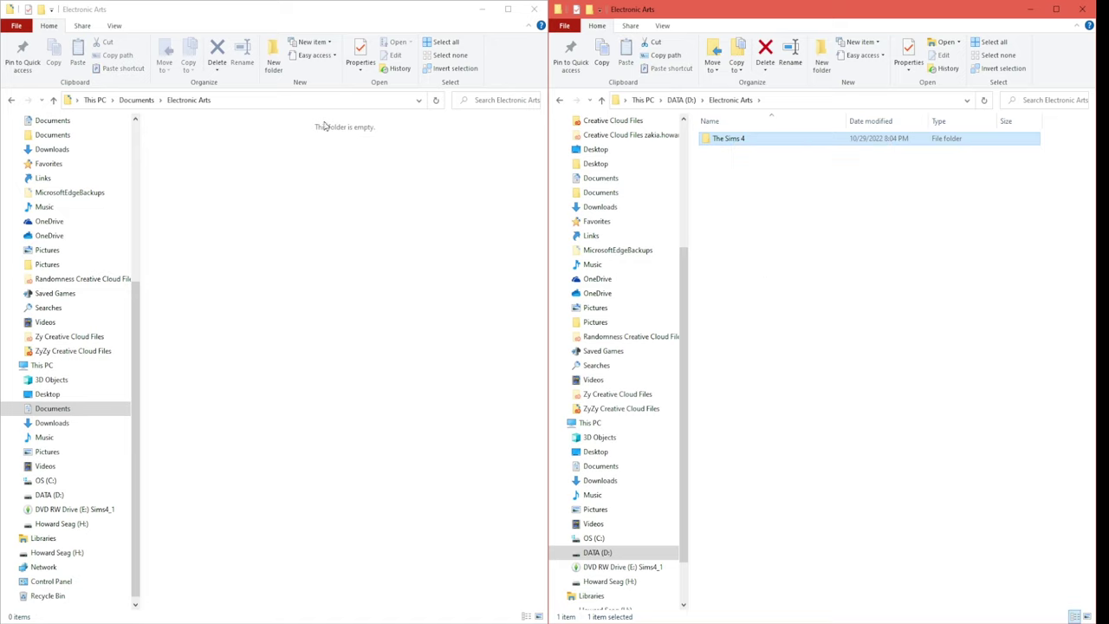
Drop The Sims 4 as a junction into the empty Documents\Electronic Arts folder
right_click(202, 169)
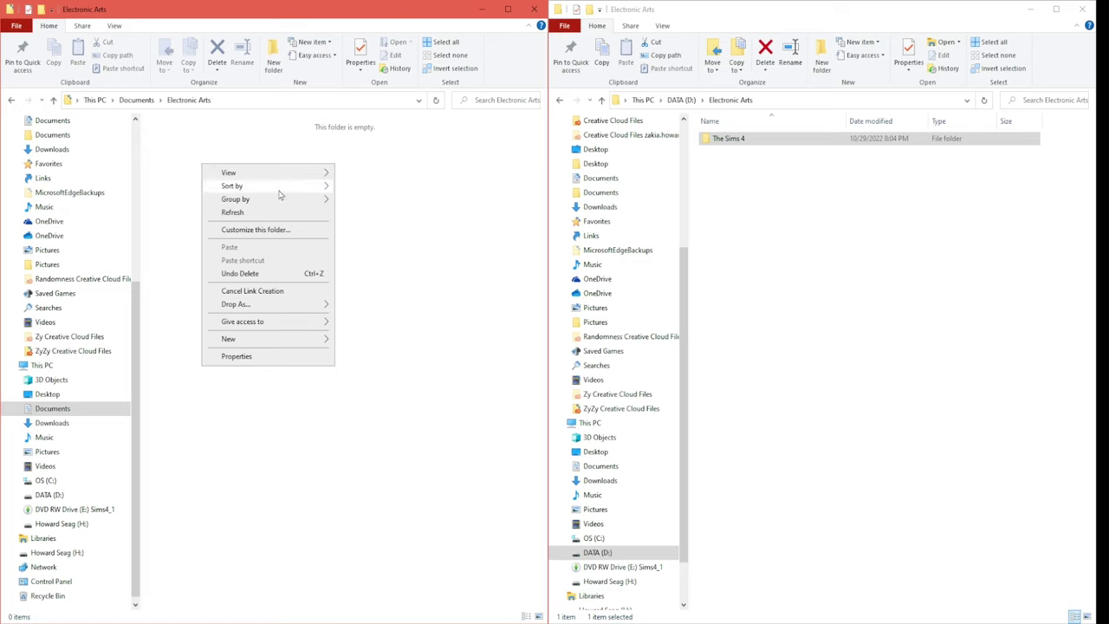
mouse_move(246, 307)
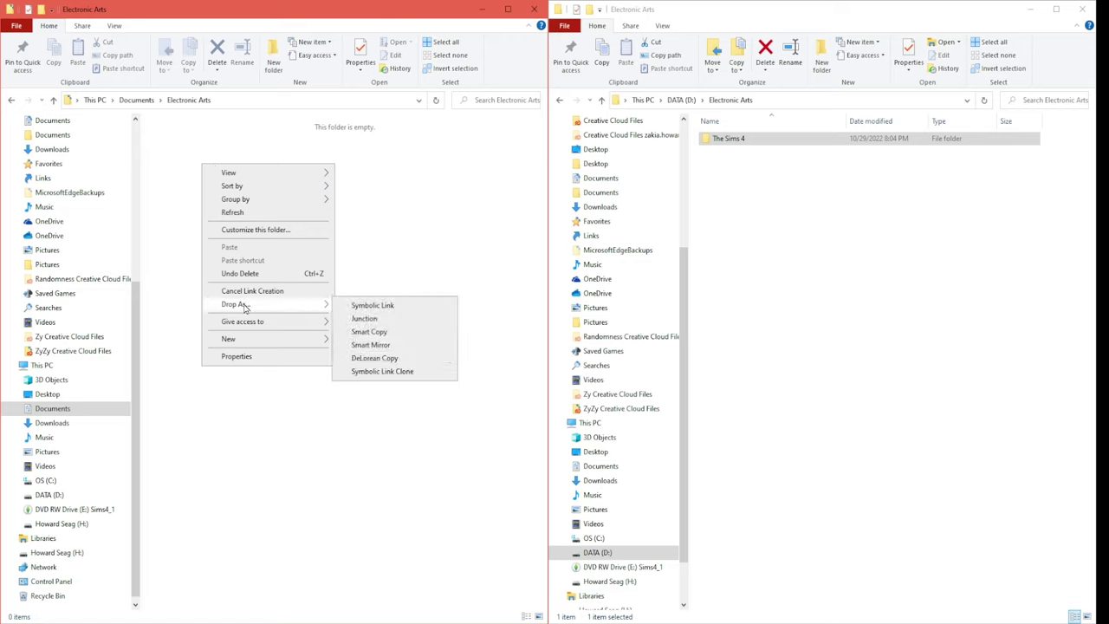
click(398, 319)
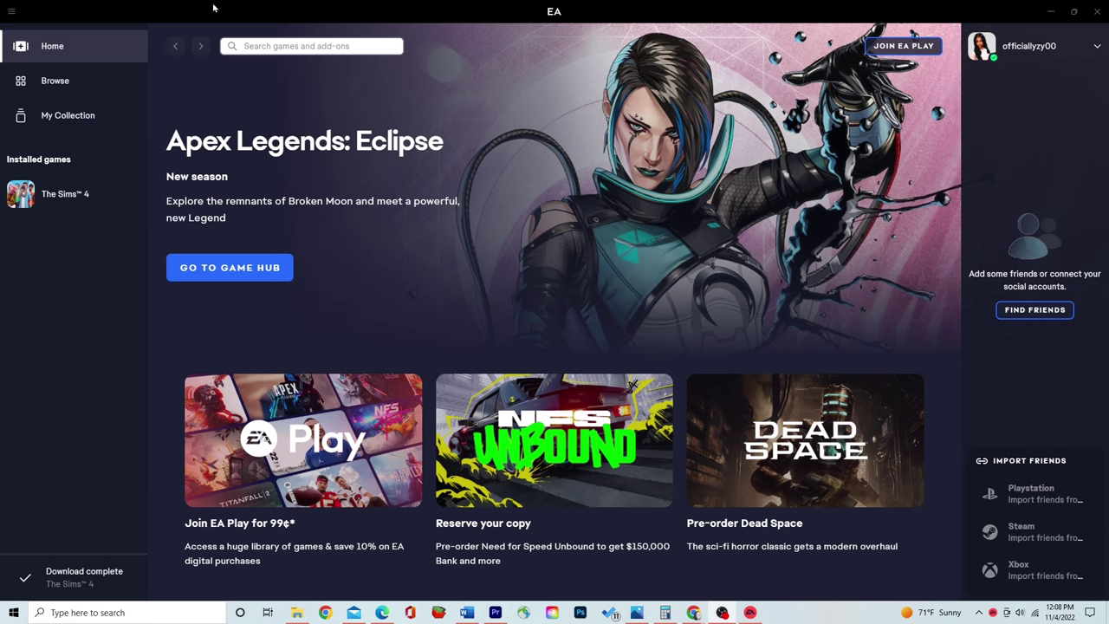
Open the EA app's Download settings, showing the H:\Program Files\EA Games\ install location
click(12, 11)
key(Escape)
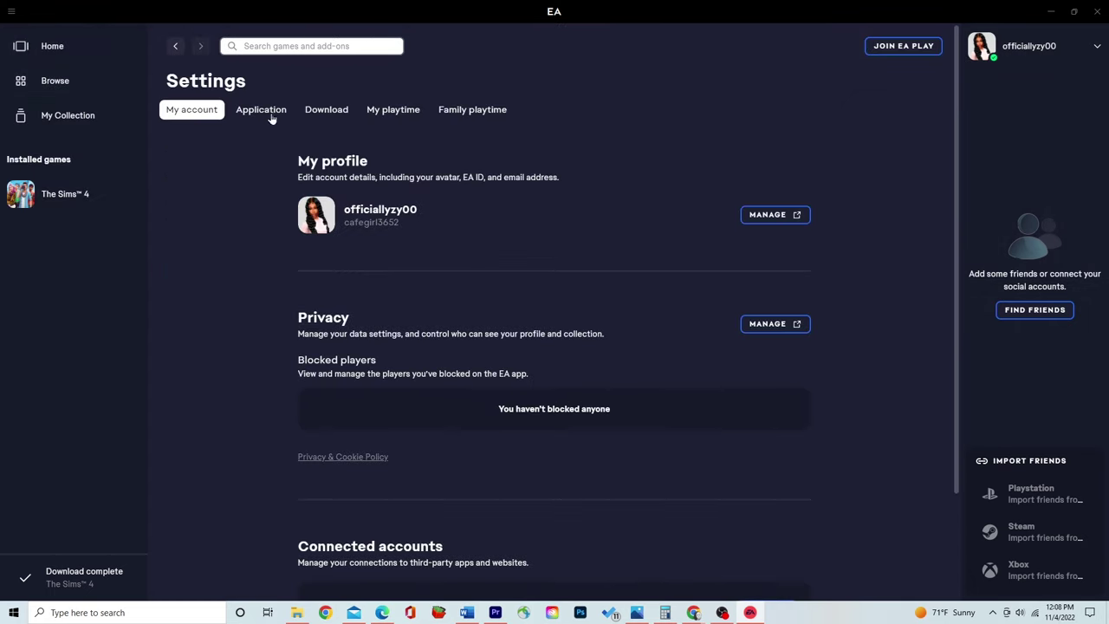
click(341, 117)
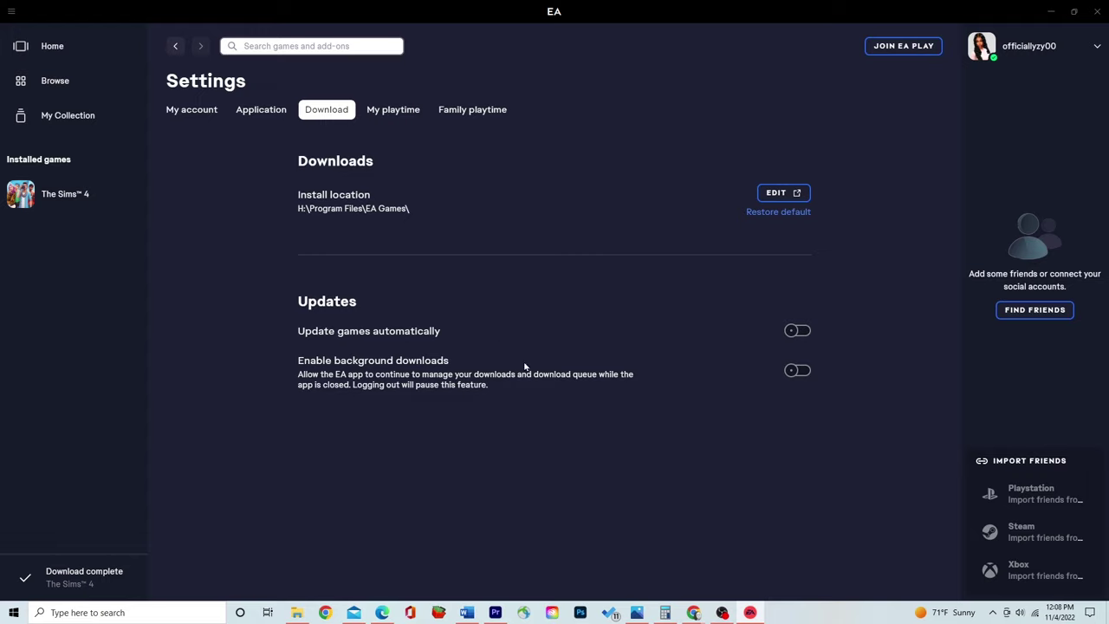
Open the DATA (D:) drive from the taskbar's recent folders, maximize it, then switch to H:
right_click(310, 612)
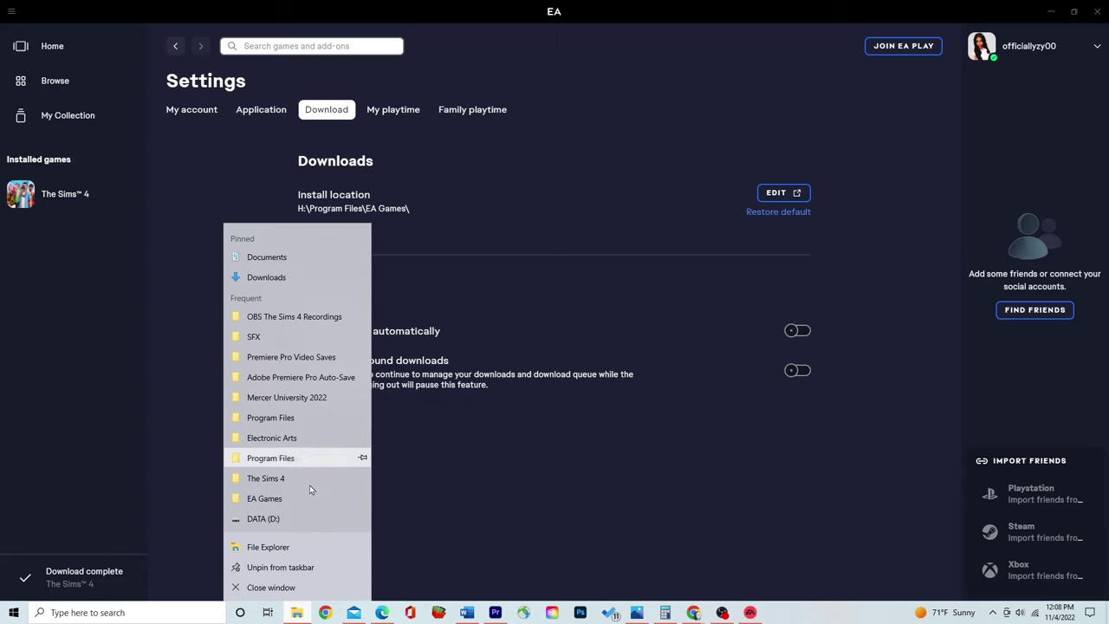
click(541, 390)
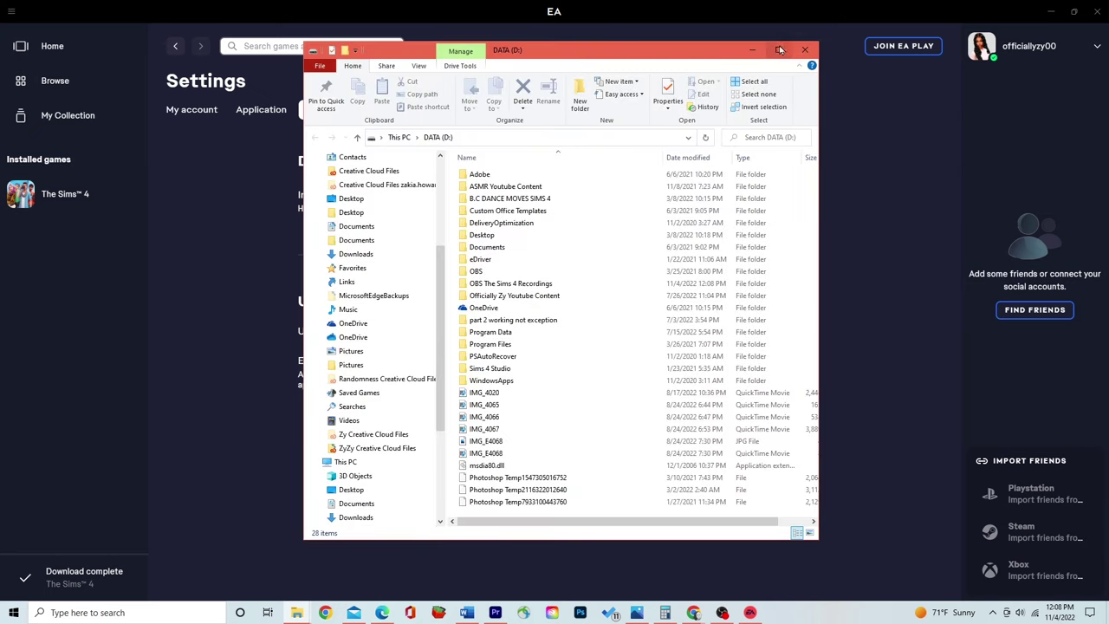
click(783, 49)
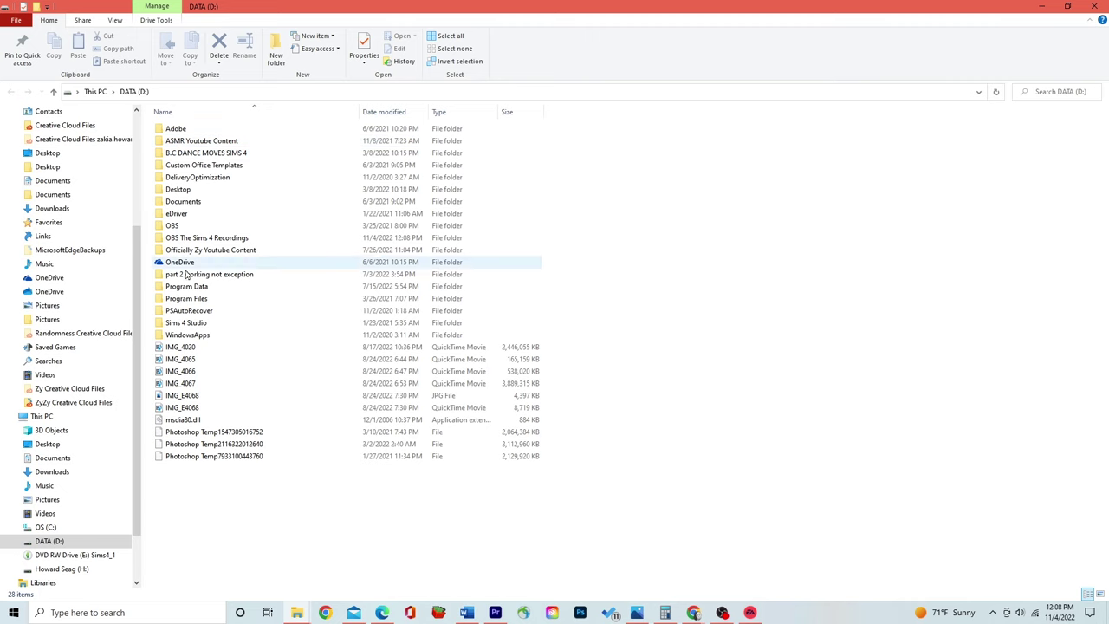
click(62, 570)
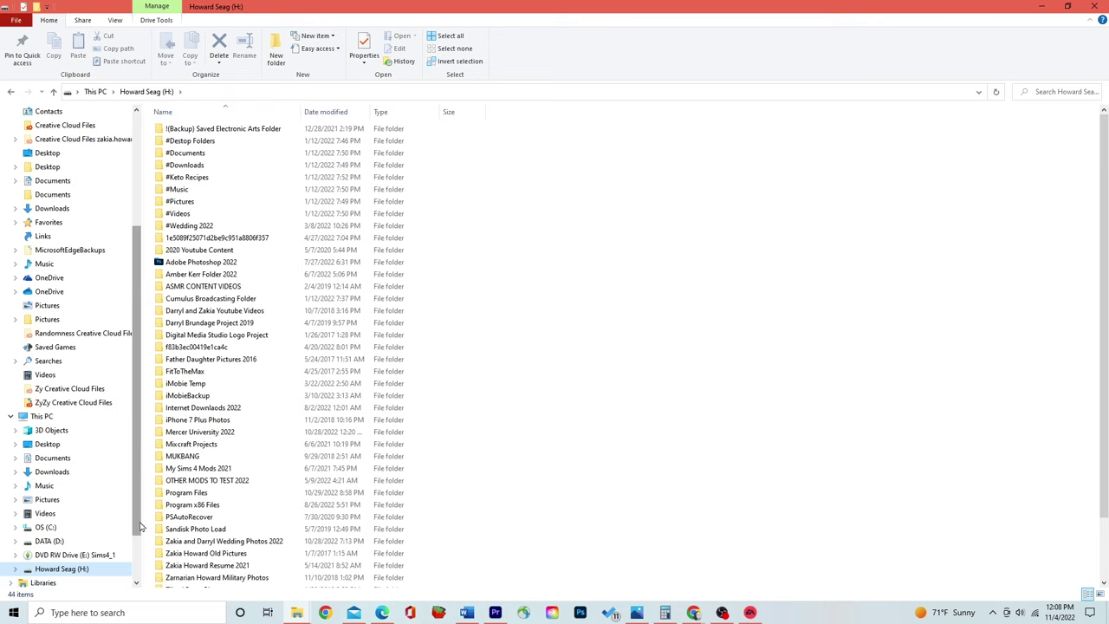
Briefly open Documents beside the EA app, close it, and maximize the H: drive window
drag(289, 7, 656, 55)
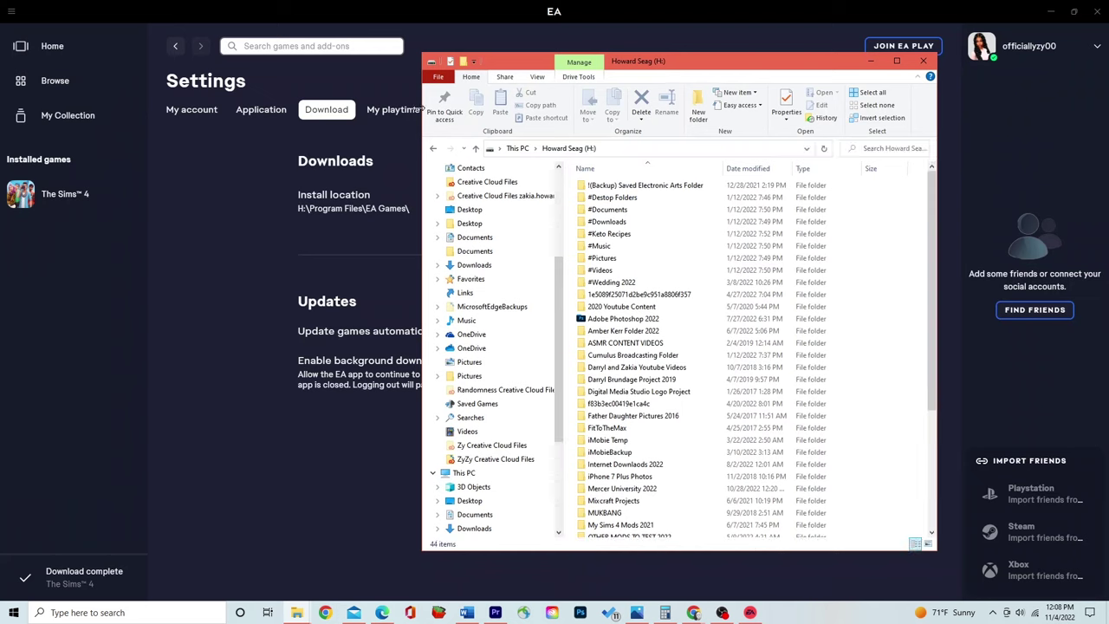
right_click(299, 611)
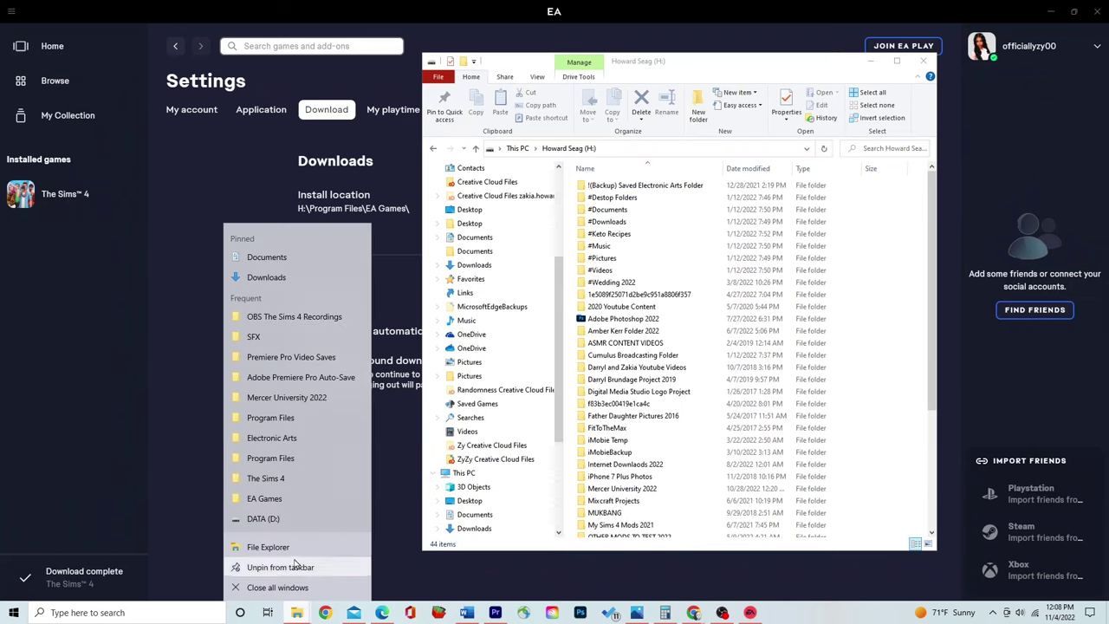
click(309, 263)
drag(643, 82, 2, 103)
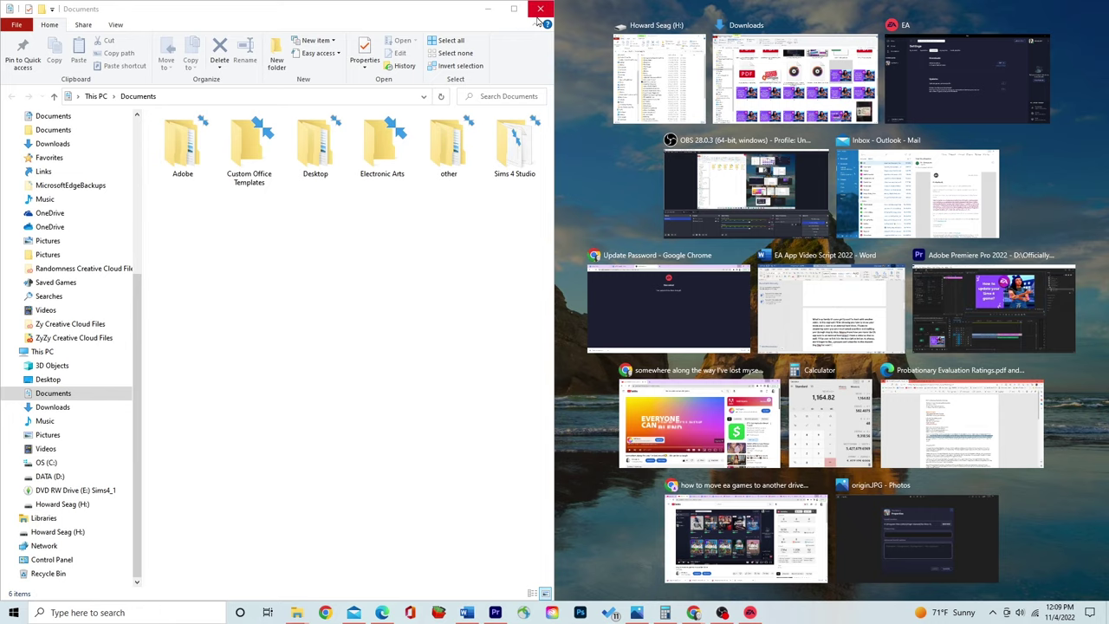
click(539, 10)
drag(835, 52, 631, 60)
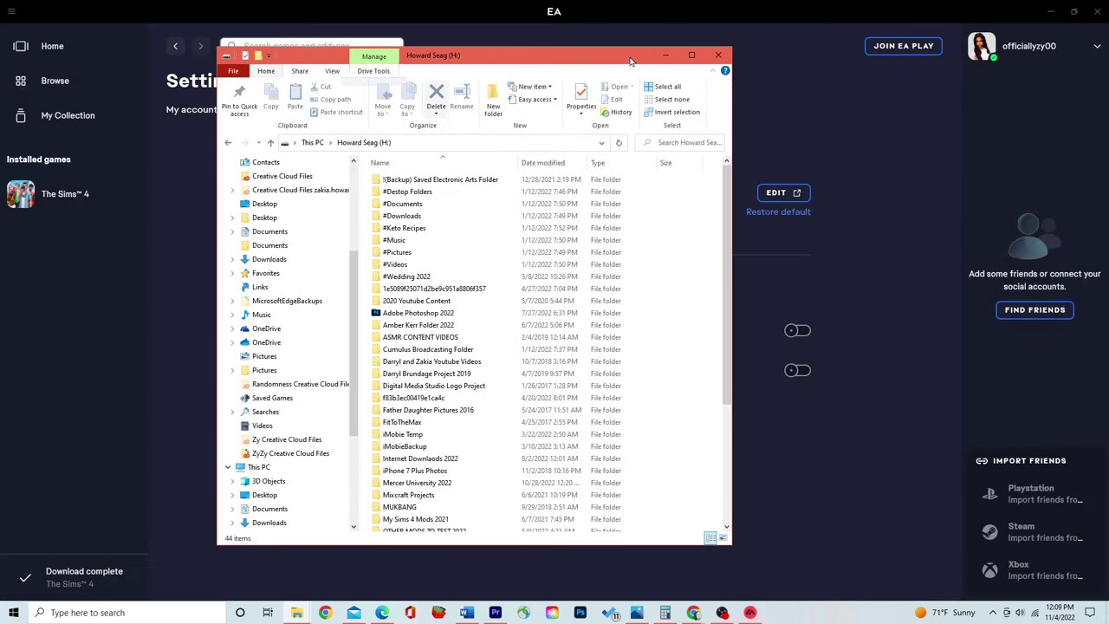
click(692, 56)
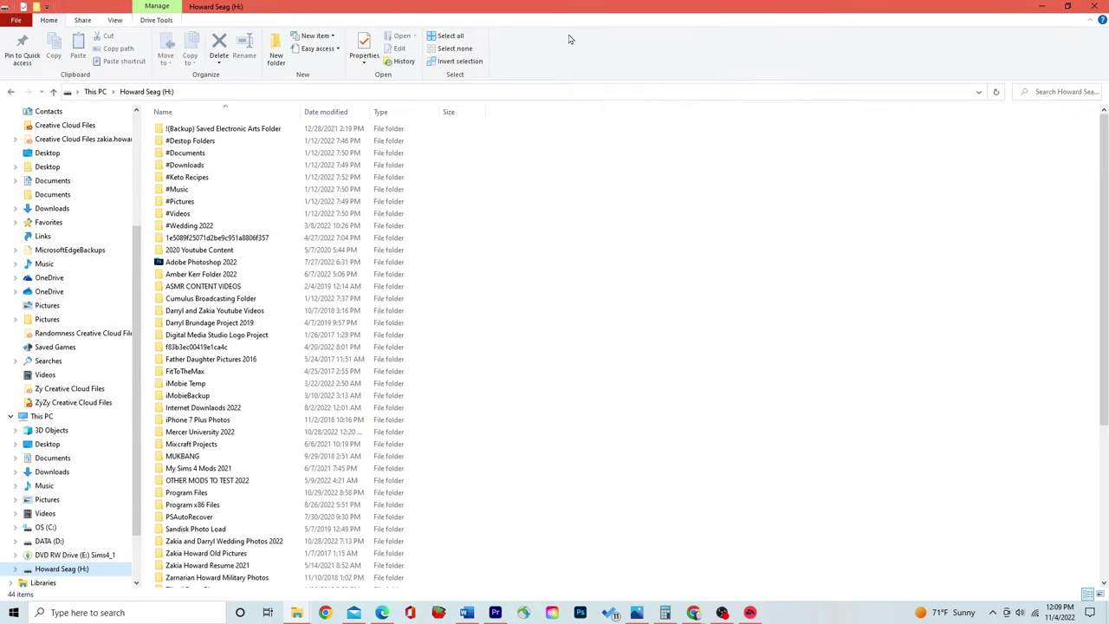
double_click(228, 128)
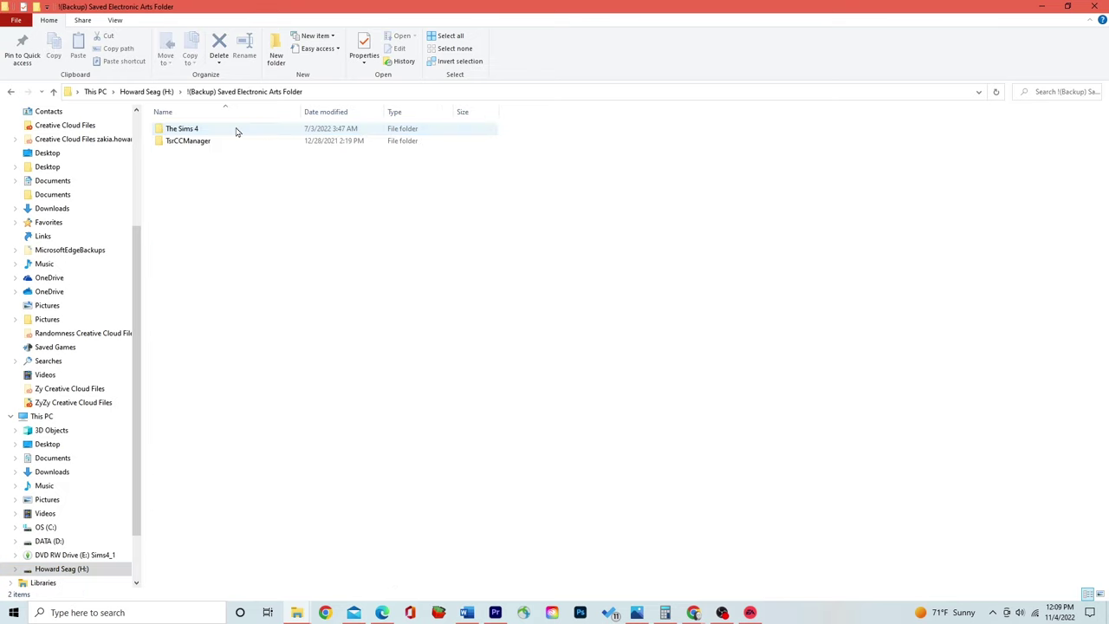
click(223, 132)
double_click(224, 132)
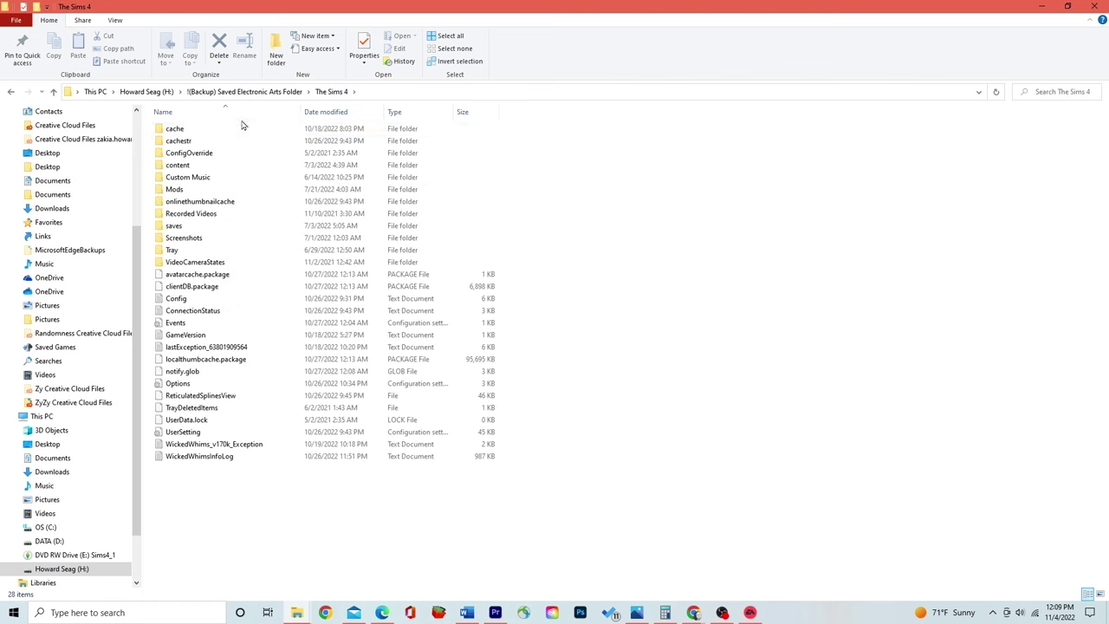
right_click(225, 193)
click(213, 194)
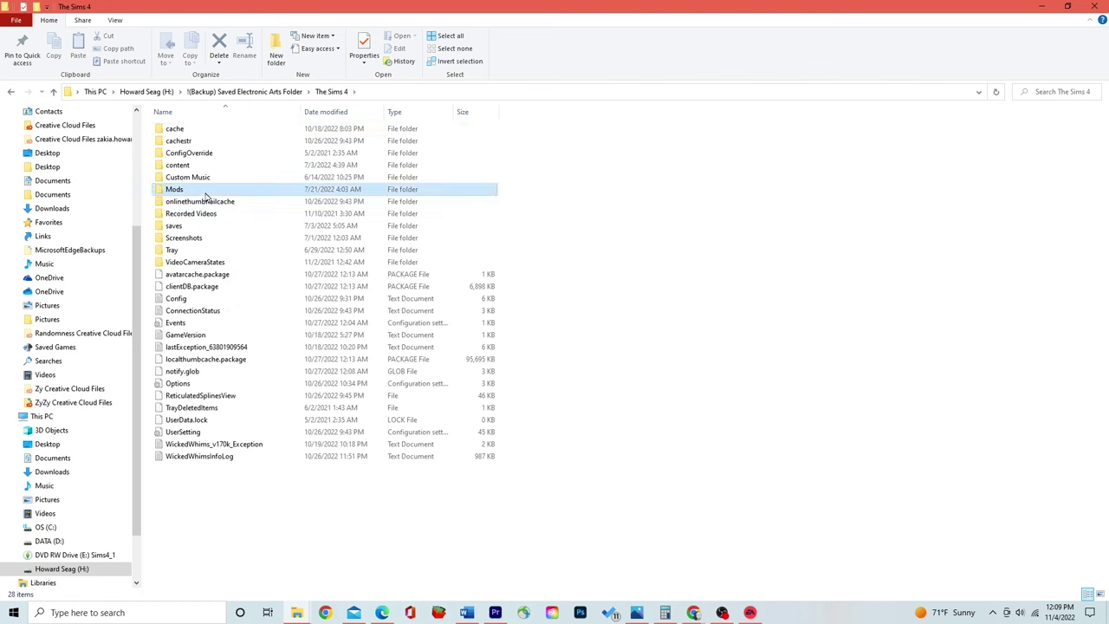
right_click(230, 192)
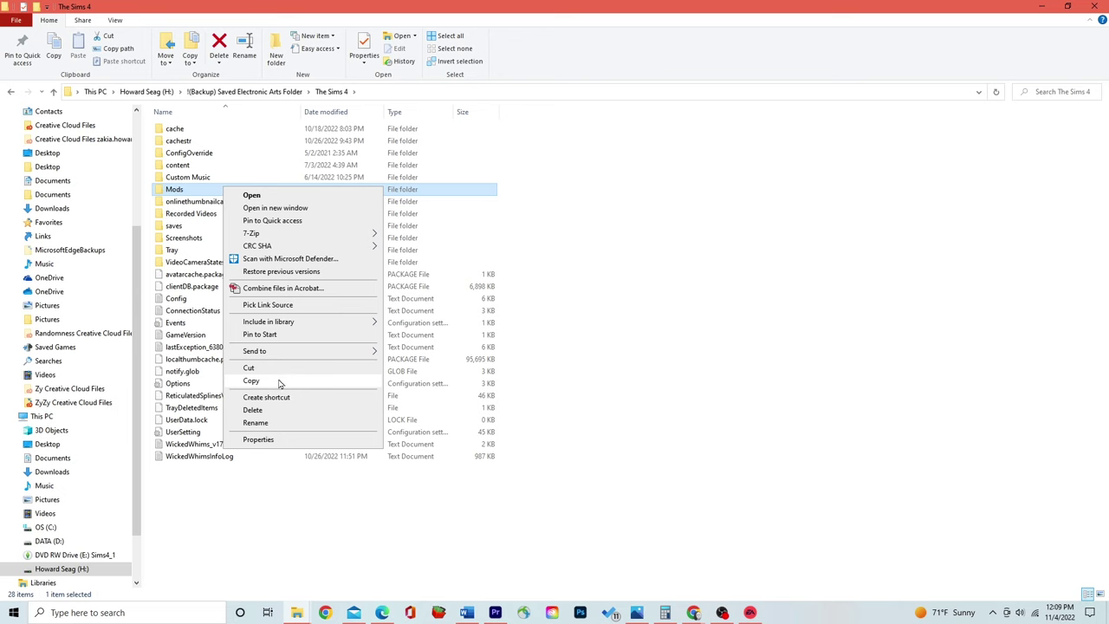
click(13, 95)
click(12, 93)
click(12, 92)
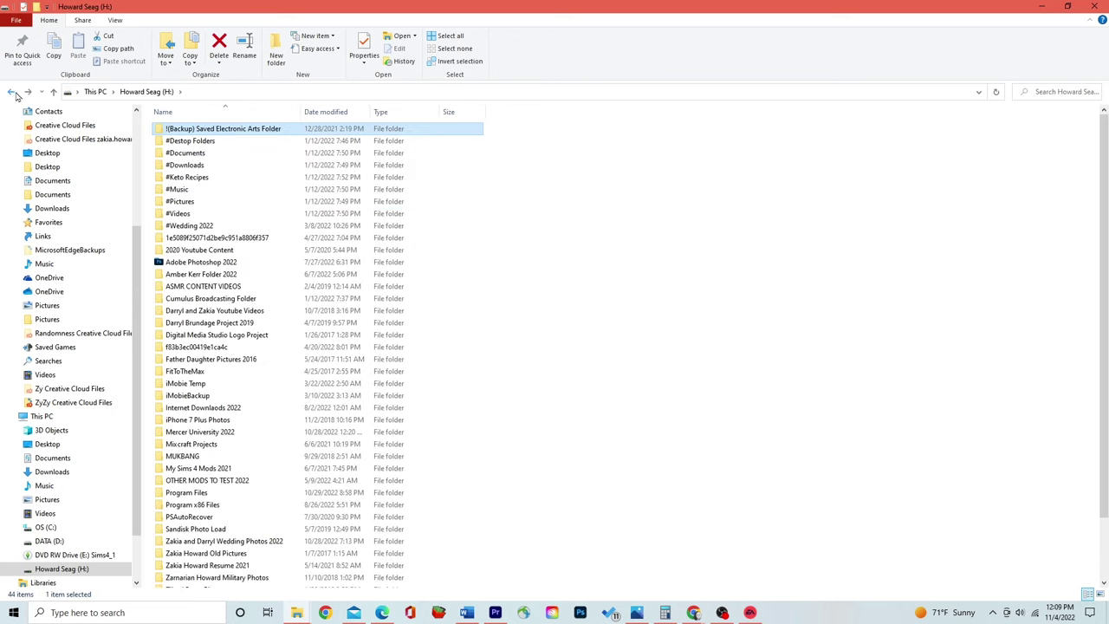